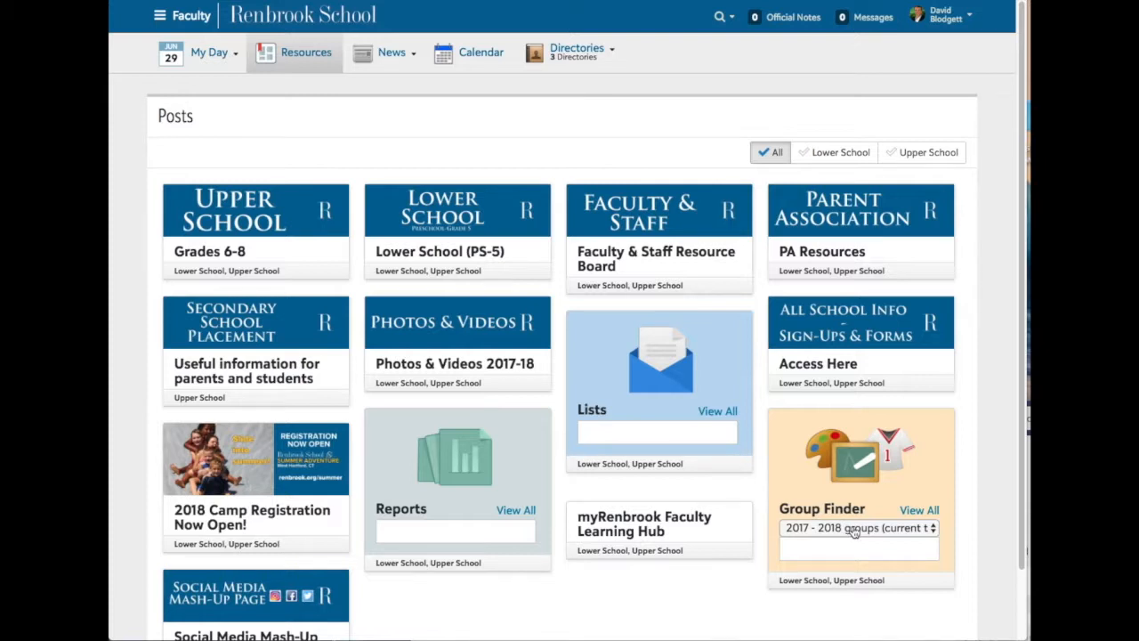
Find the Basket Weaving - 1 Upper School Spring class among the 2017 - 2018 groups (all terms) and open its page
click(852, 529)
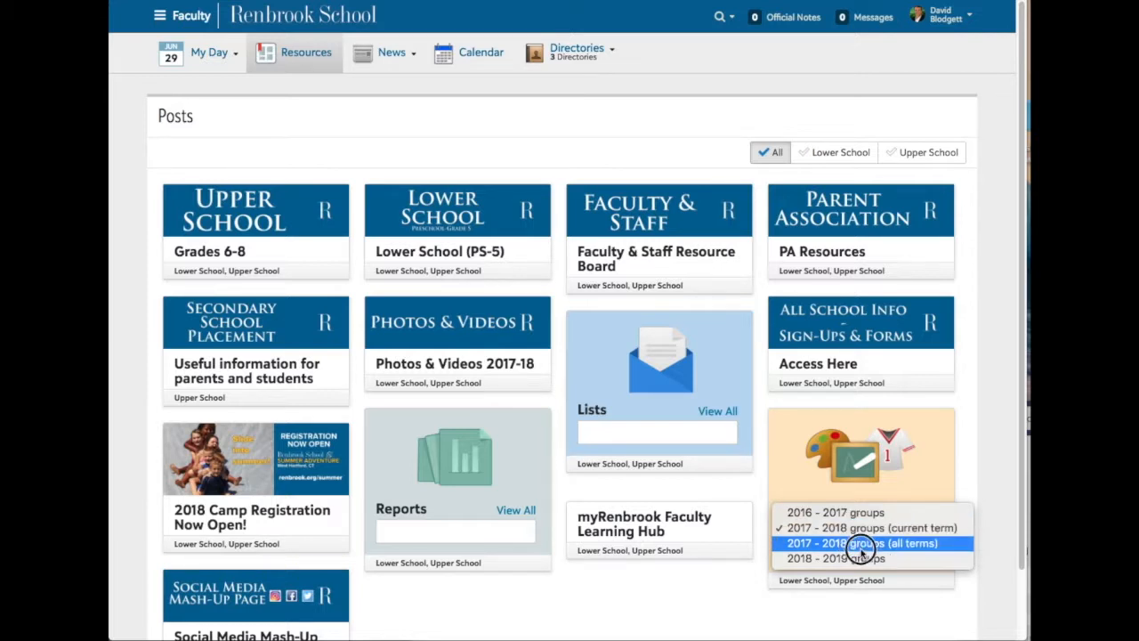
click(876, 545)
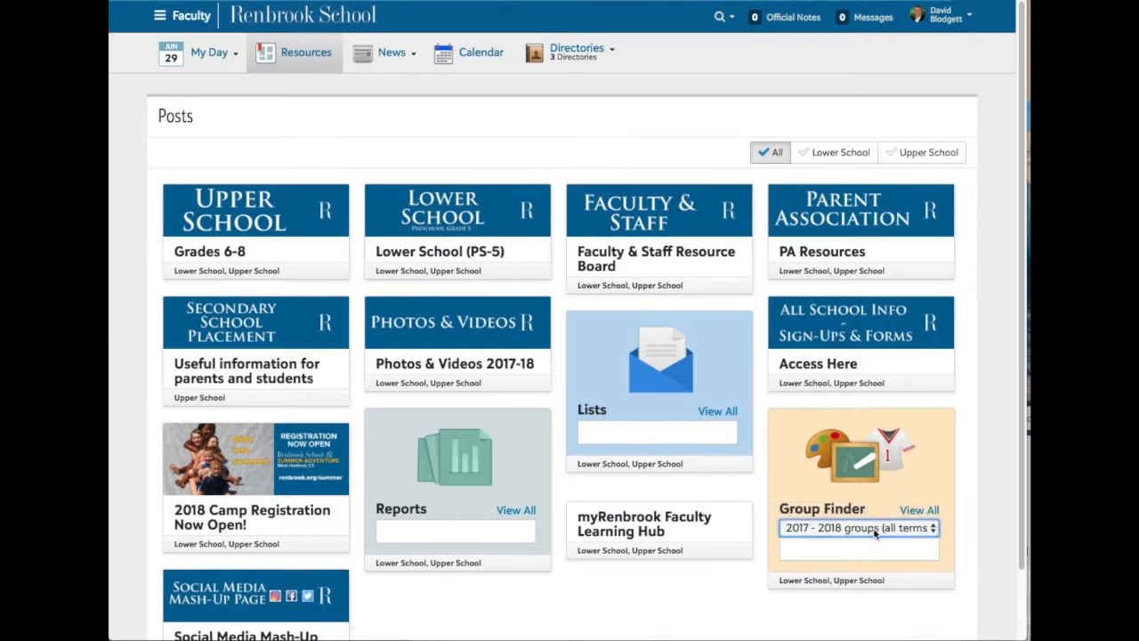
click(834, 551)
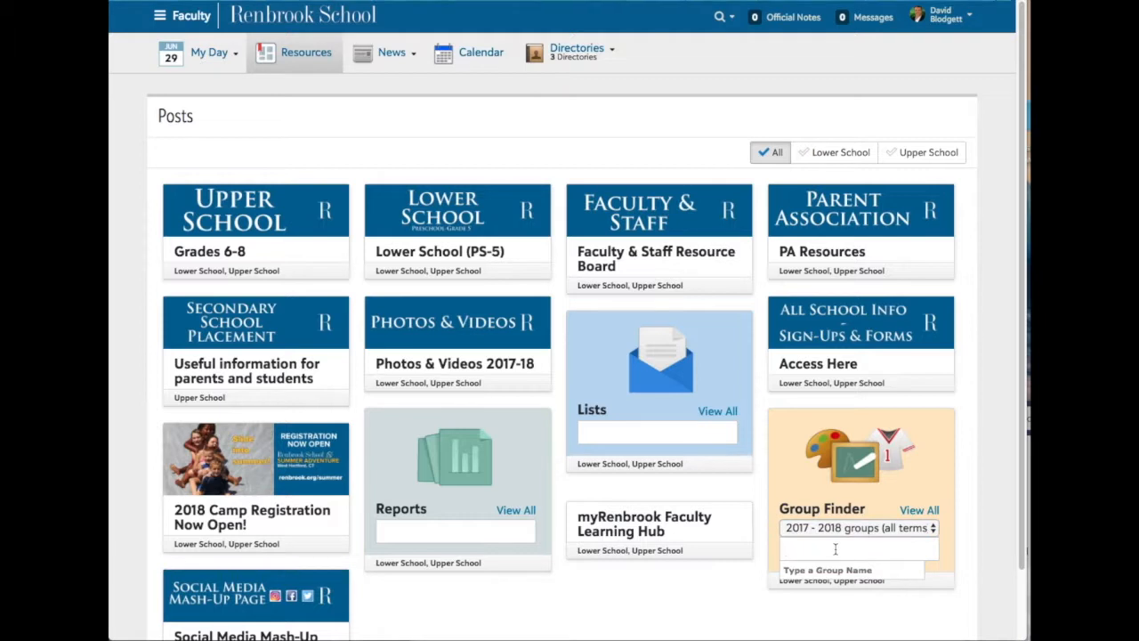
text(bask)
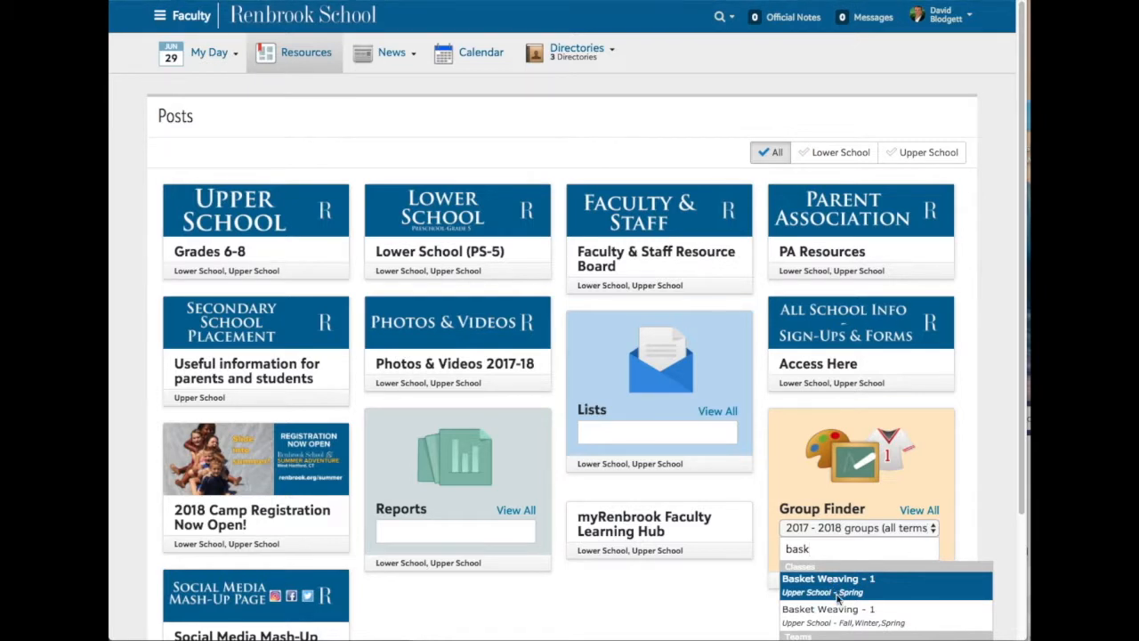
click(830, 528)
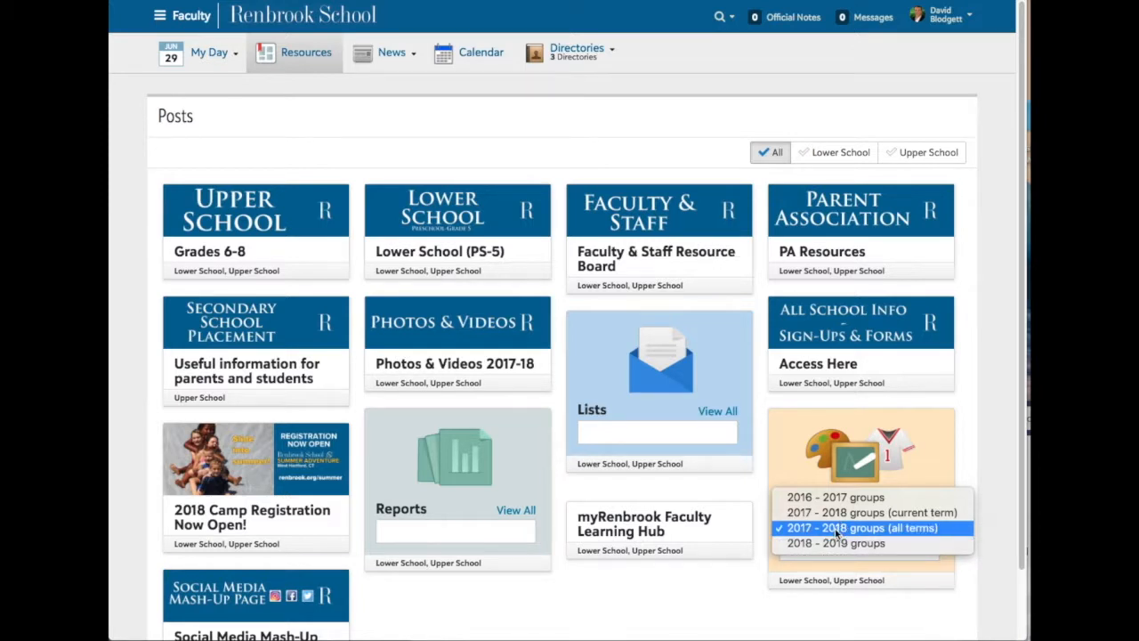
click(837, 530)
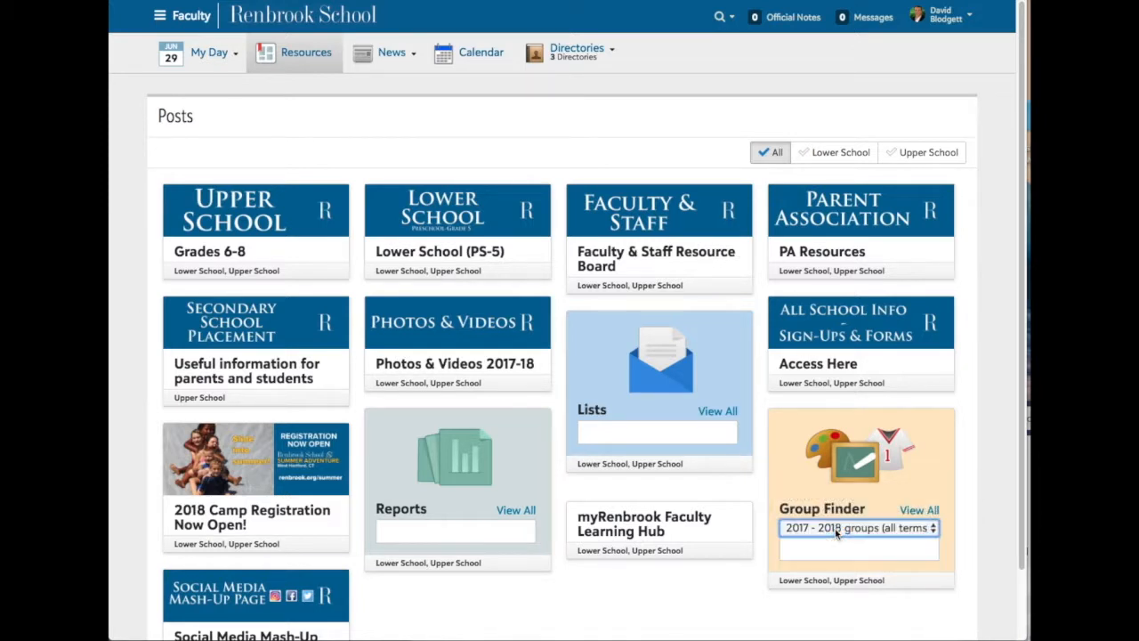
click(842, 550)
text(basket)
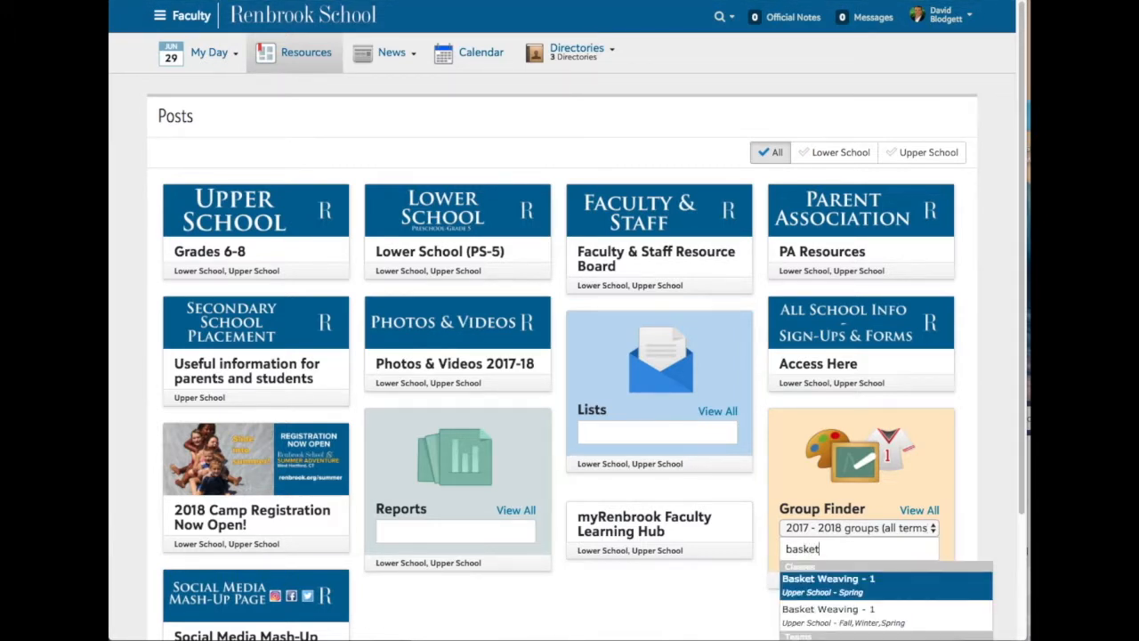
click(834, 593)
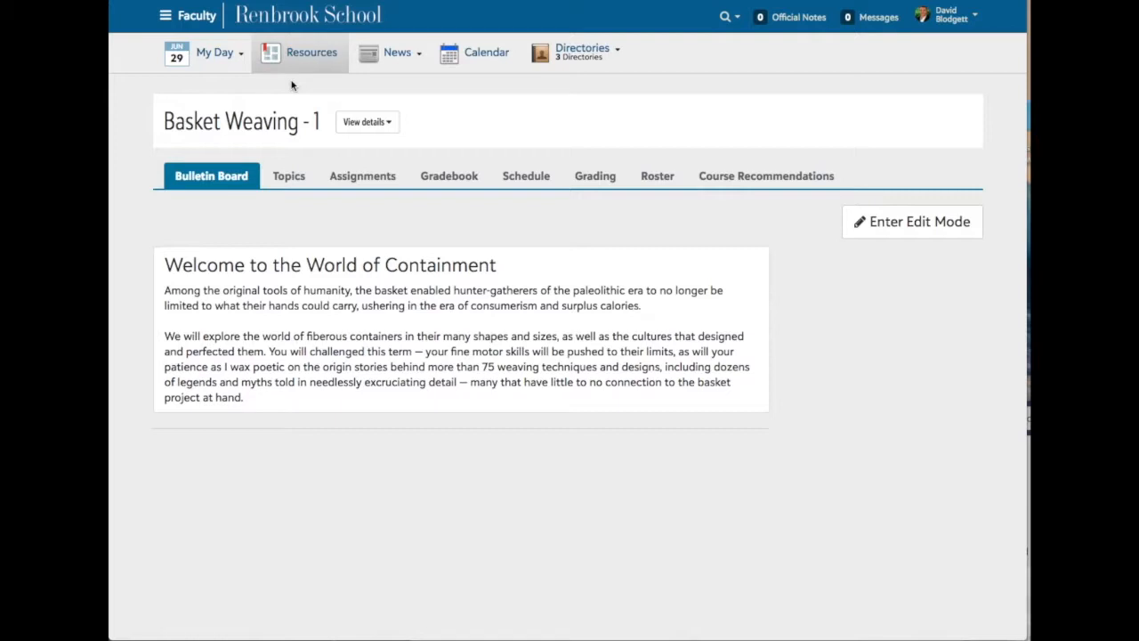
Return to Resources, reopen Basket Weaving - 1 from the teacher's own classes and put its bulletin board into edit mode
click(298, 54)
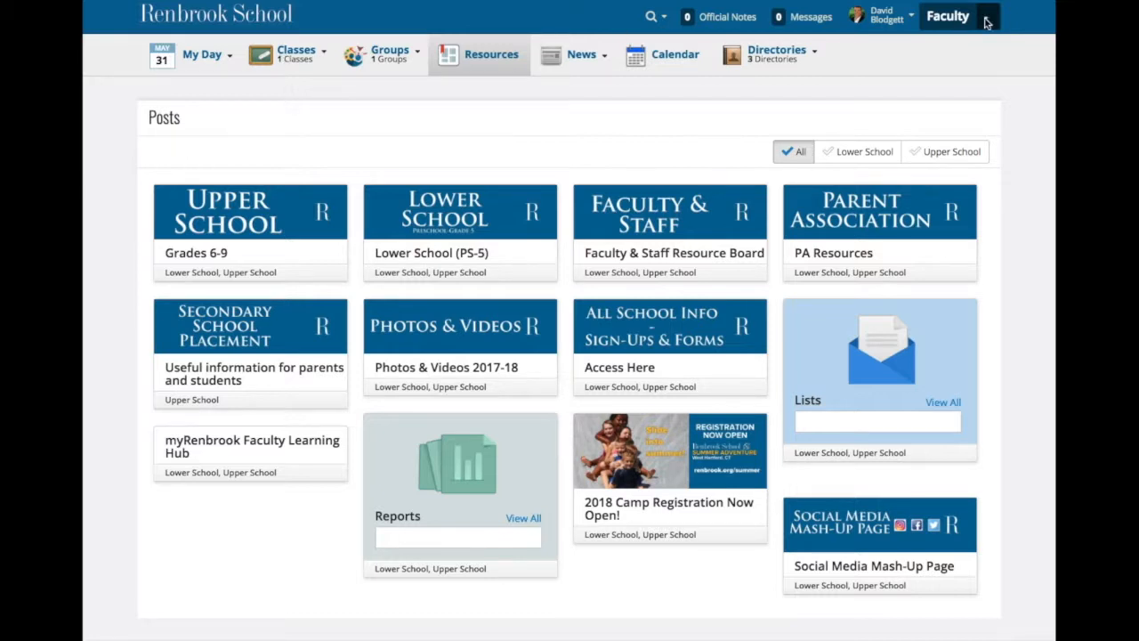
click(297, 56)
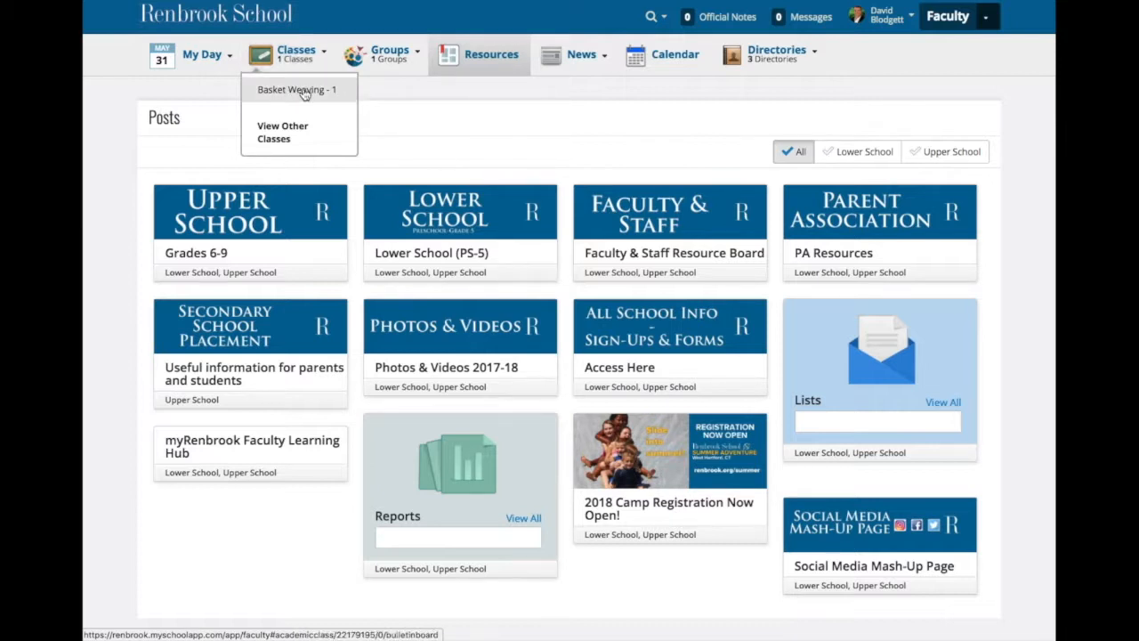
click(302, 90)
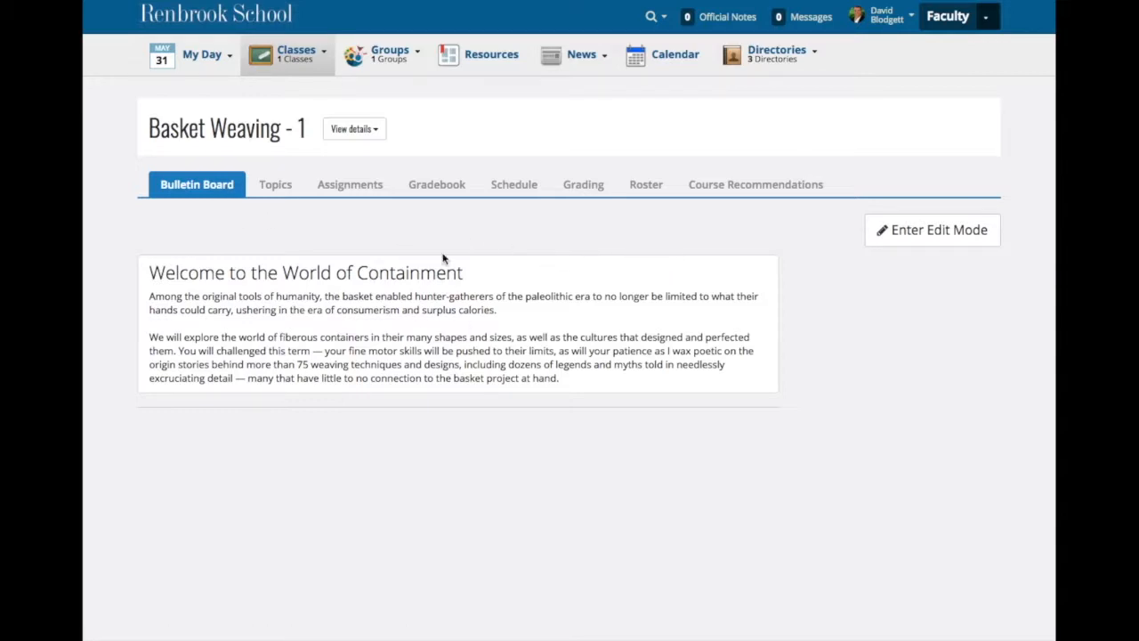
click(917, 238)
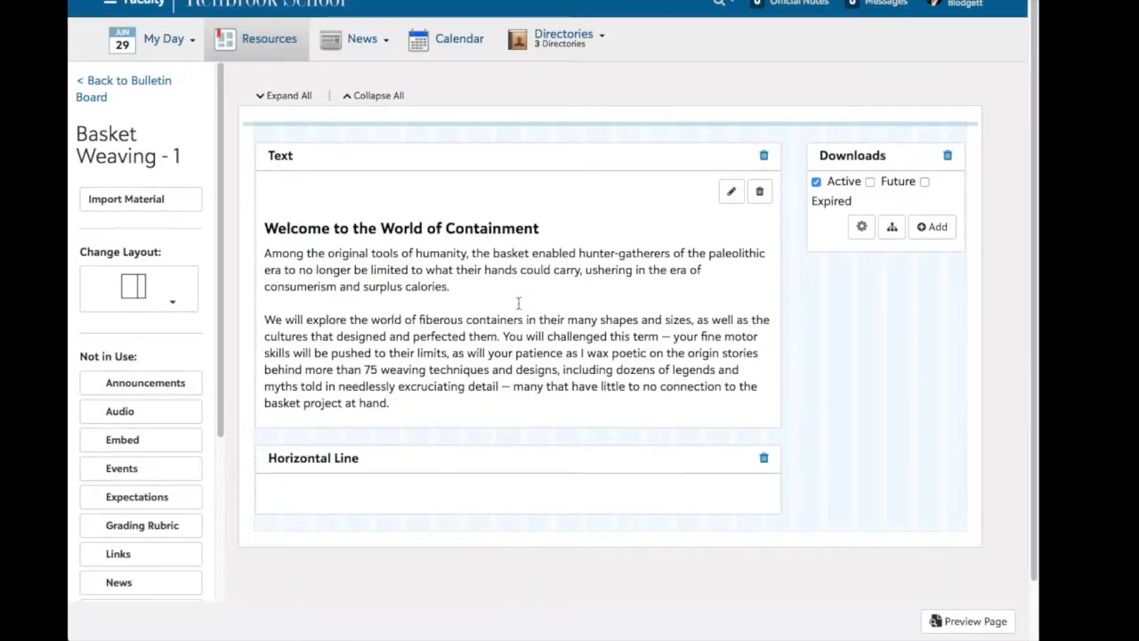
Examine the photo, syllabus and text items that can be imported from the 2017 - 2018 Basket Weaving - 1 section
click(147, 198)
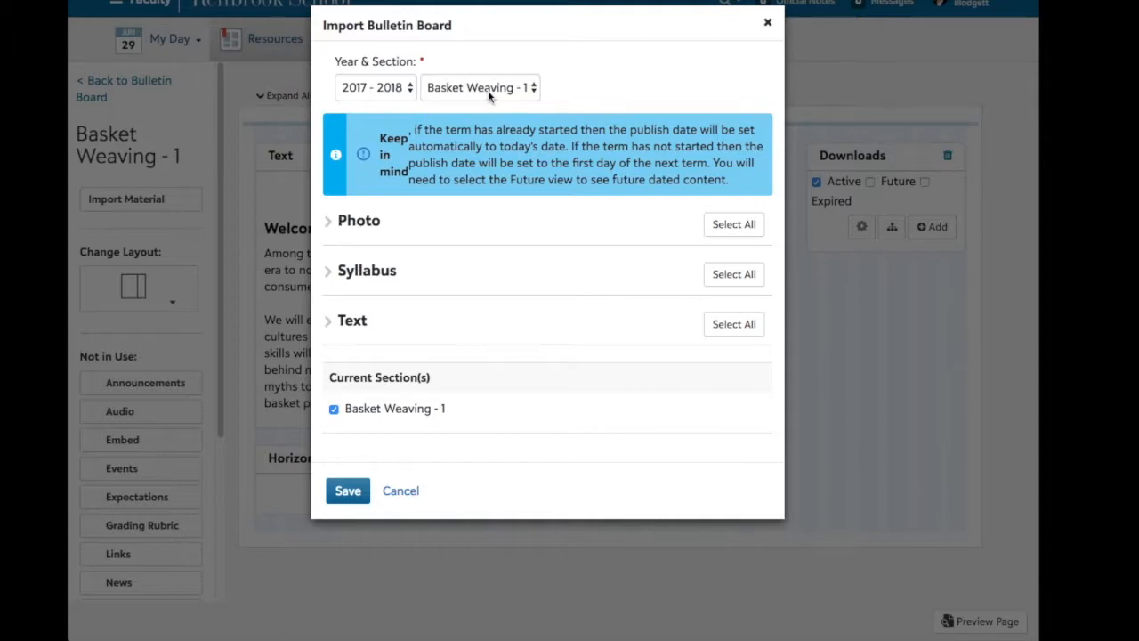
click(328, 222)
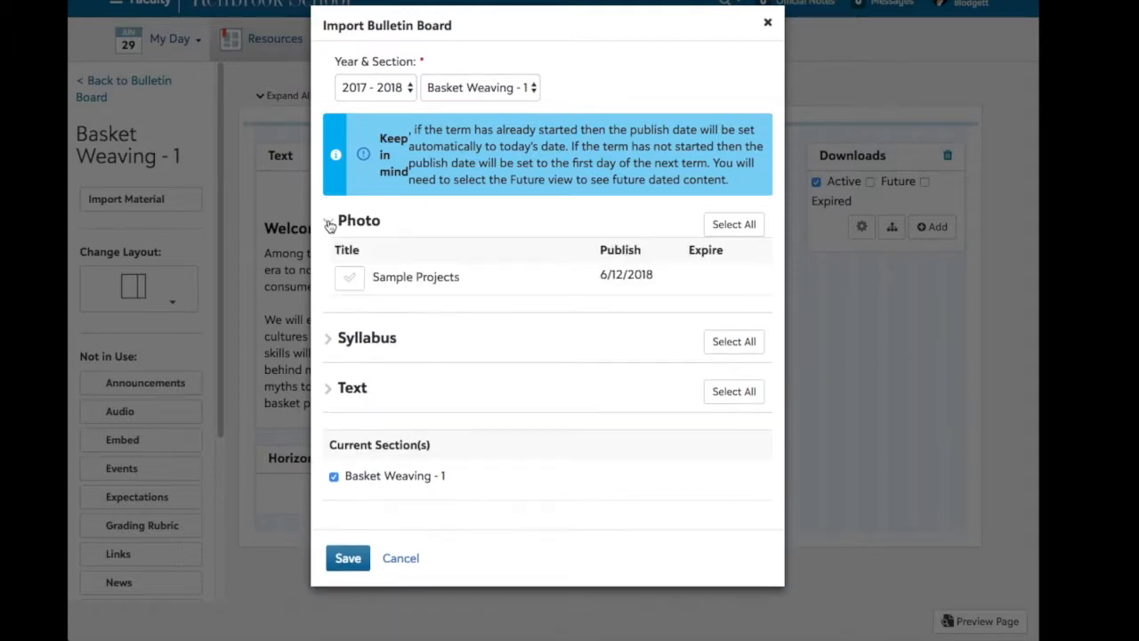
click(329, 338)
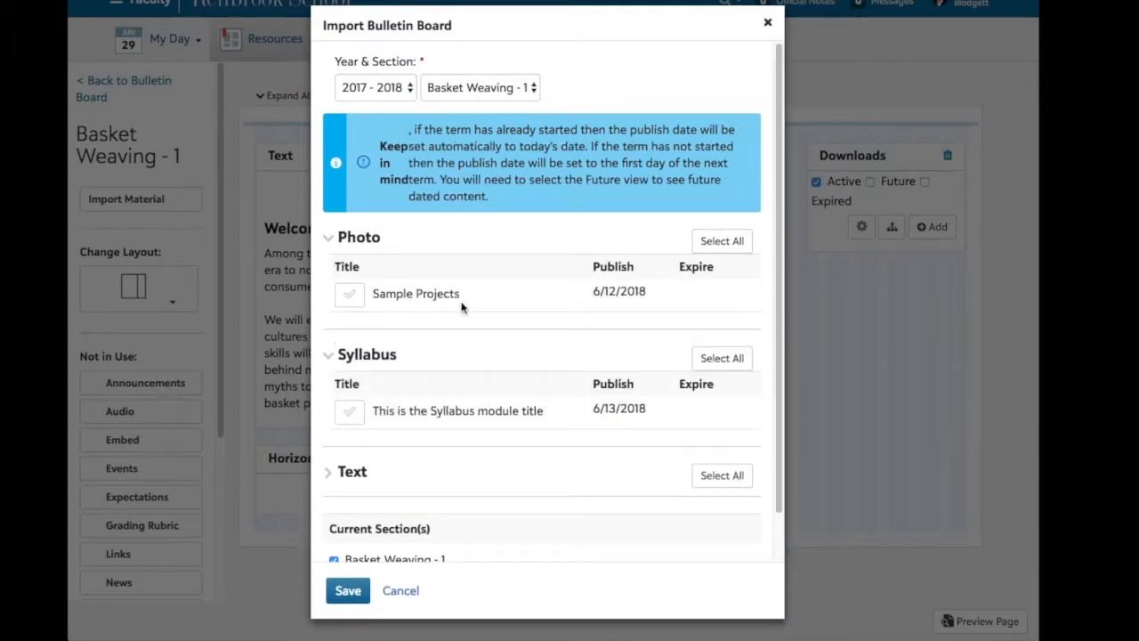
click(330, 473)
scroll(440, 436, down, 1)
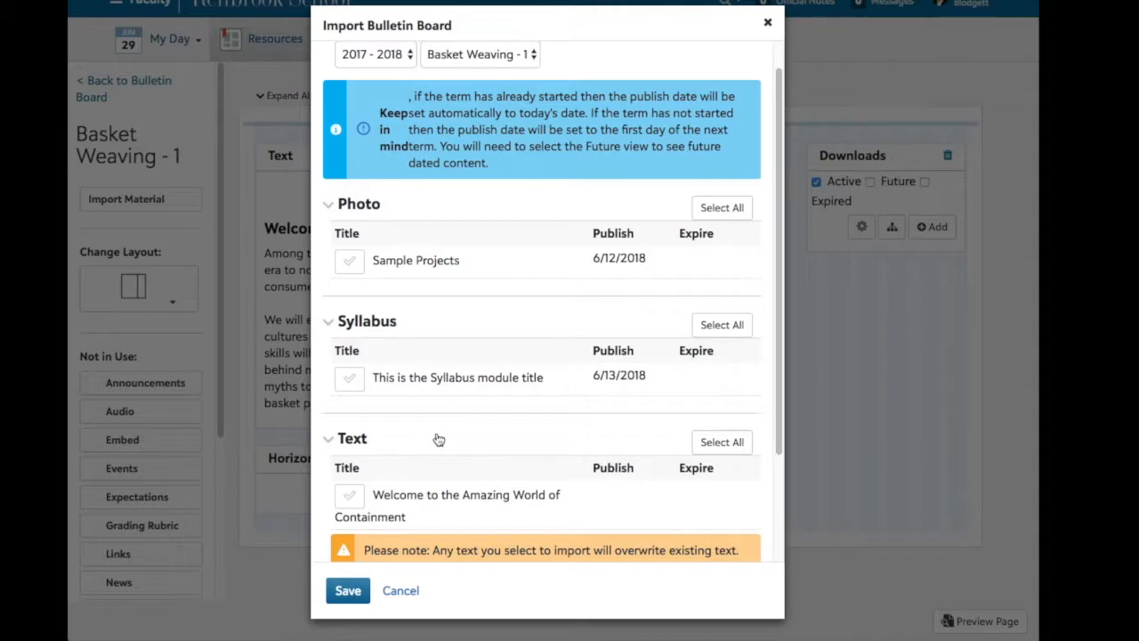
scroll(439, 440, down, 2)
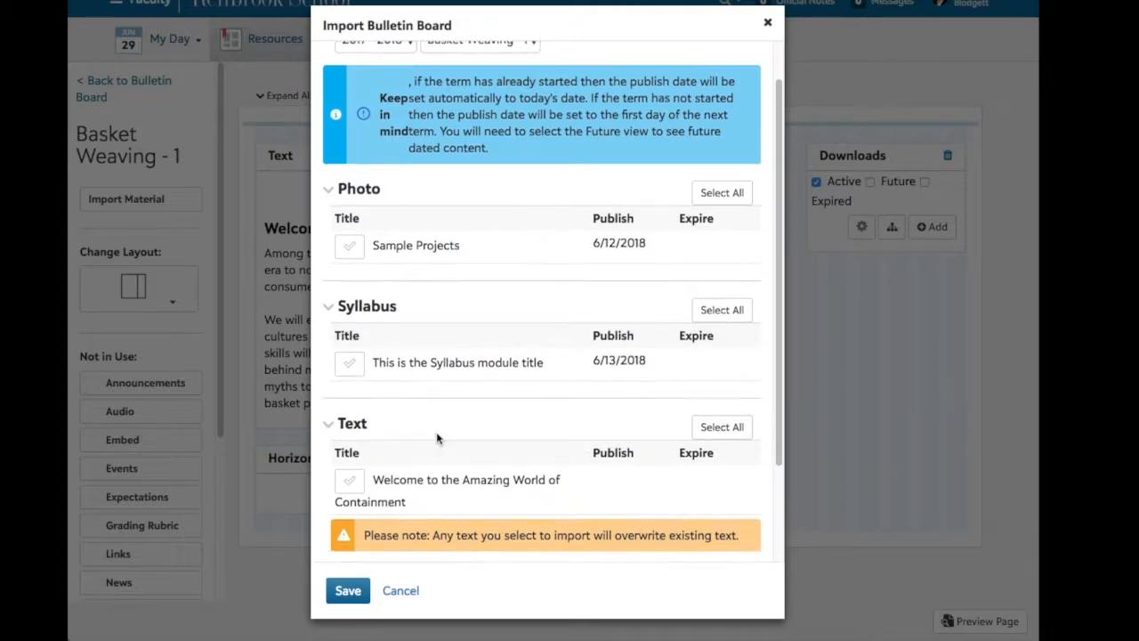
scroll(436, 434, down, 1)
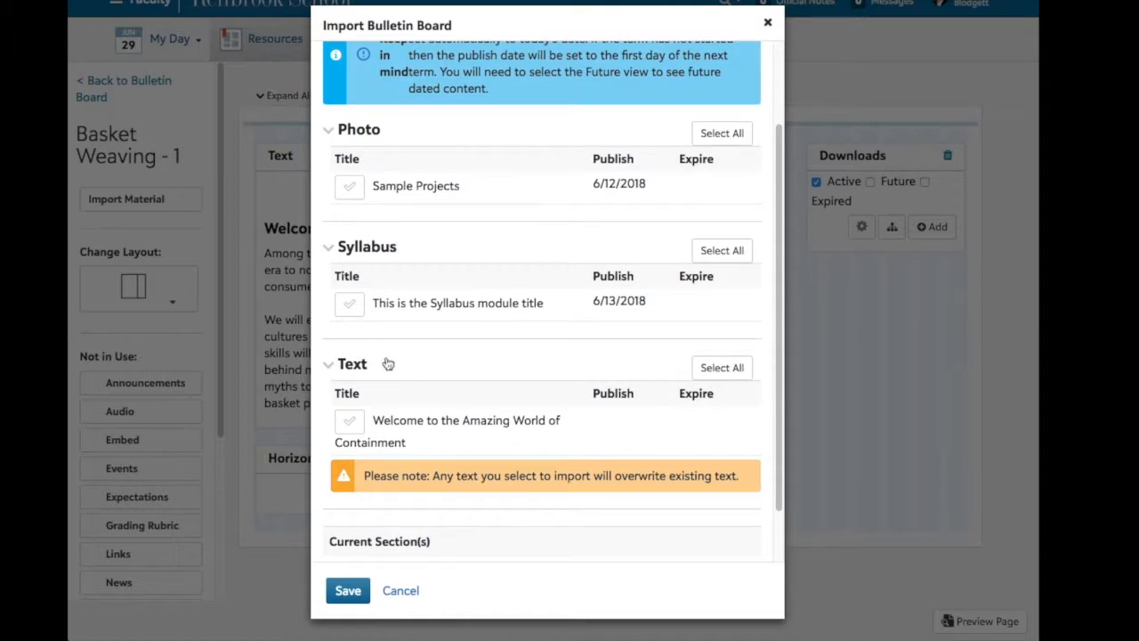
Mark the item "This is the Syllabus module title" for import, and abandon the import without saving
click(349, 304)
click(348, 304)
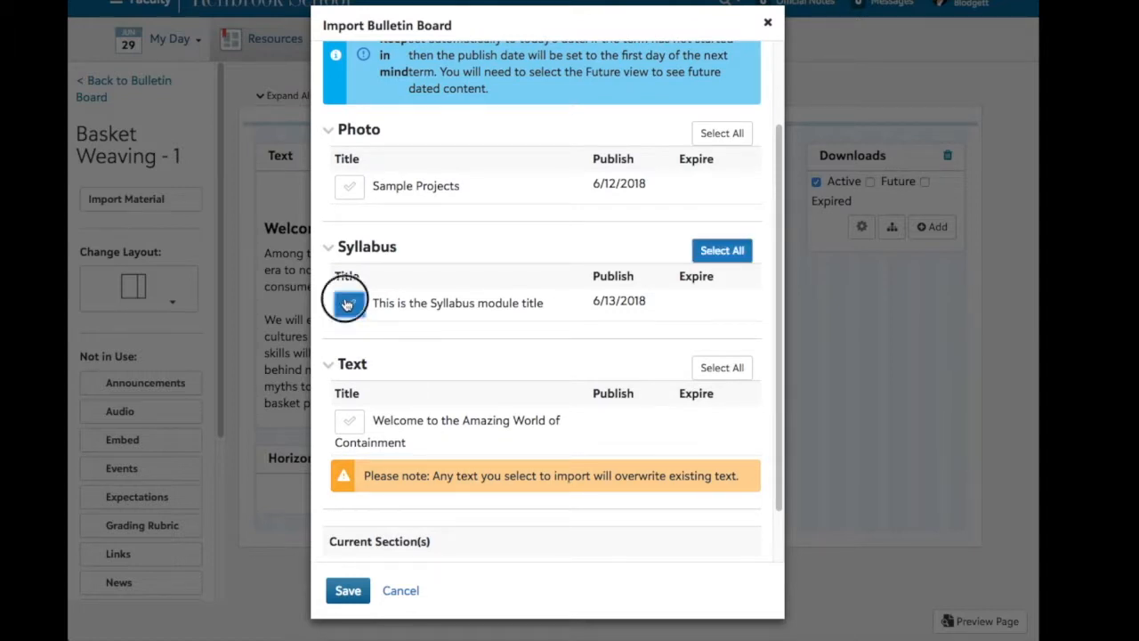
click(401, 591)
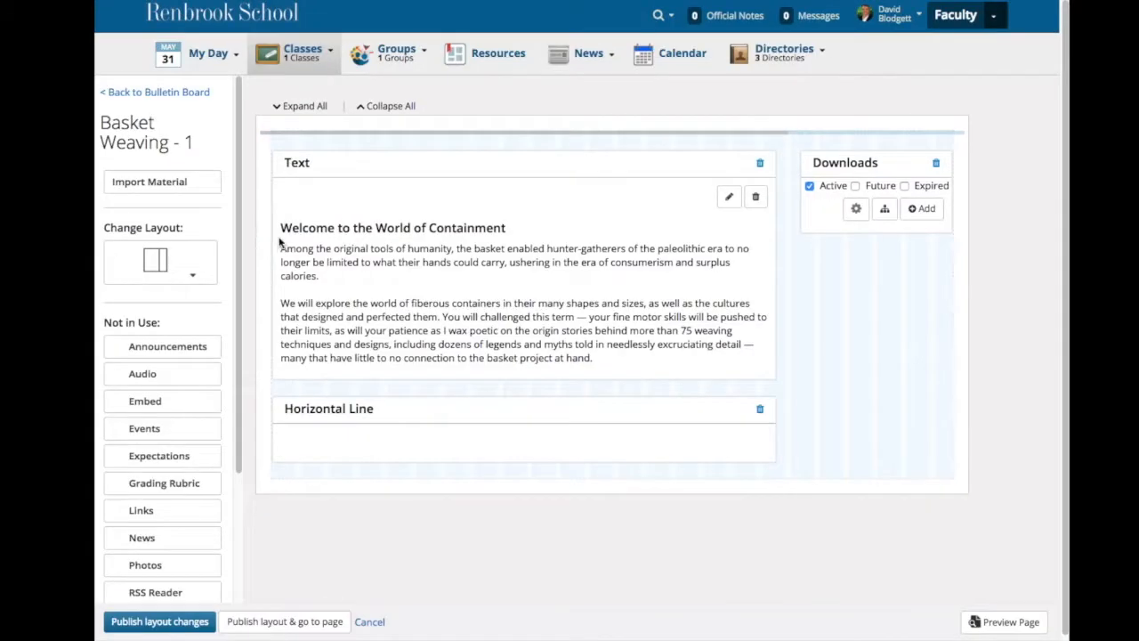
click(197, 273)
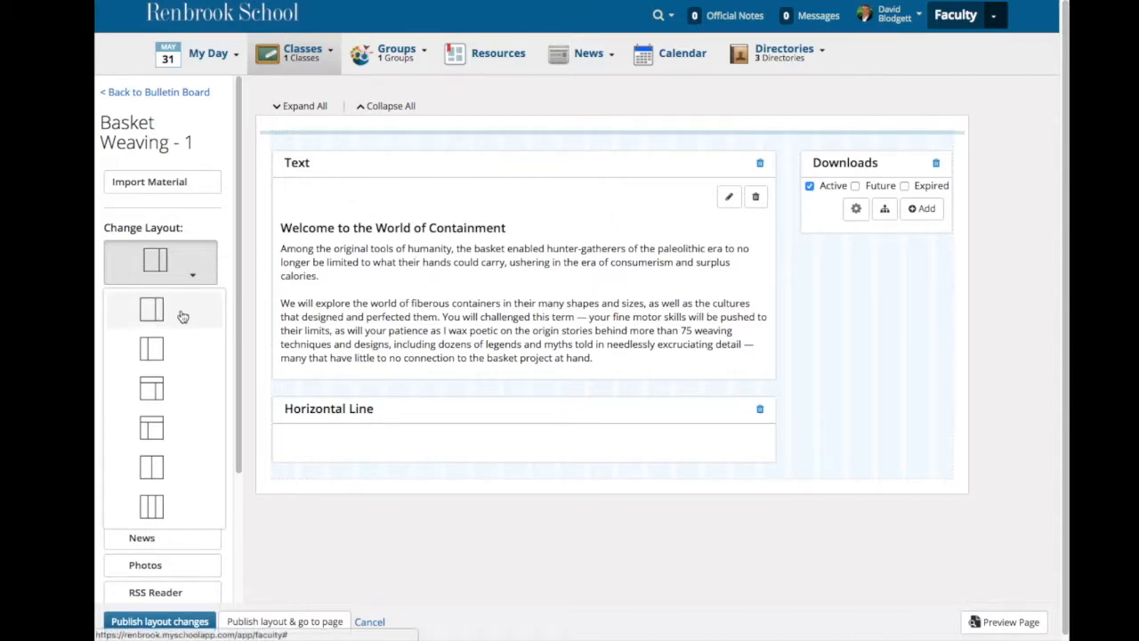
click(220, 227)
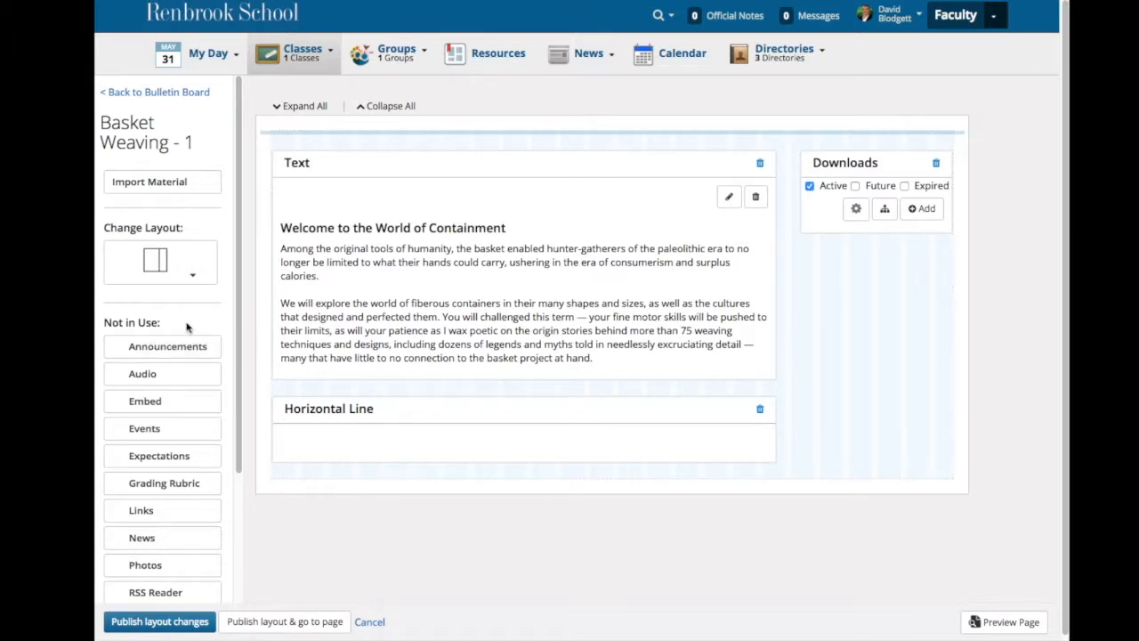
Add the unused Photos module to the bulletin board's narrow column and arrange it above Downloads
scroll(173, 318, down, 2)
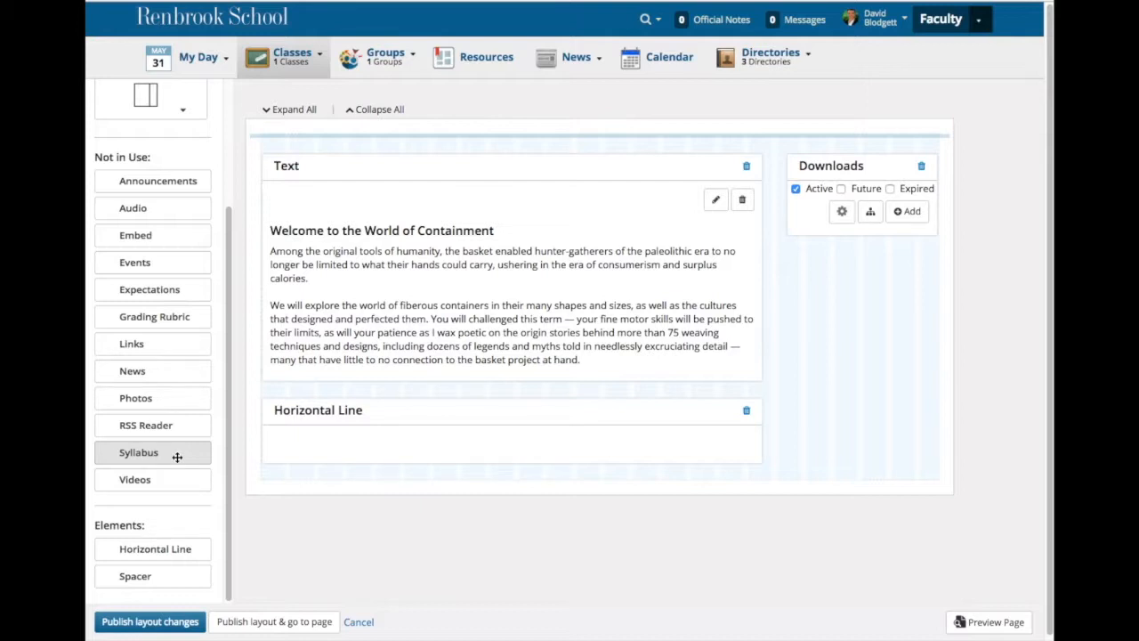
drag(140, 398, 854, 160)
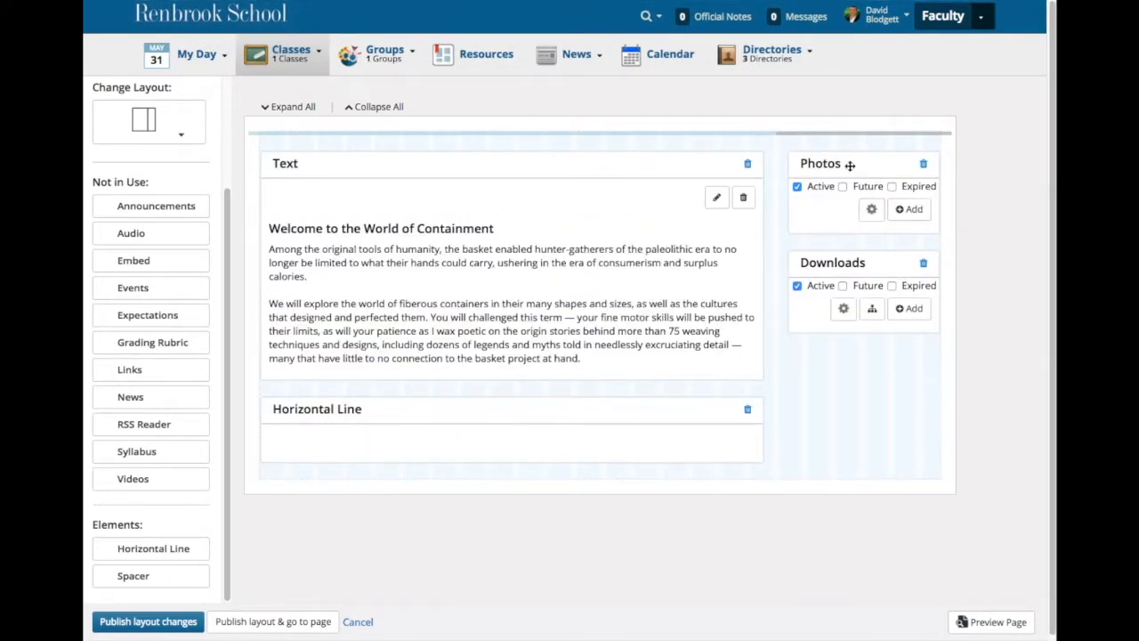
drag(851, 264, 852, 157)
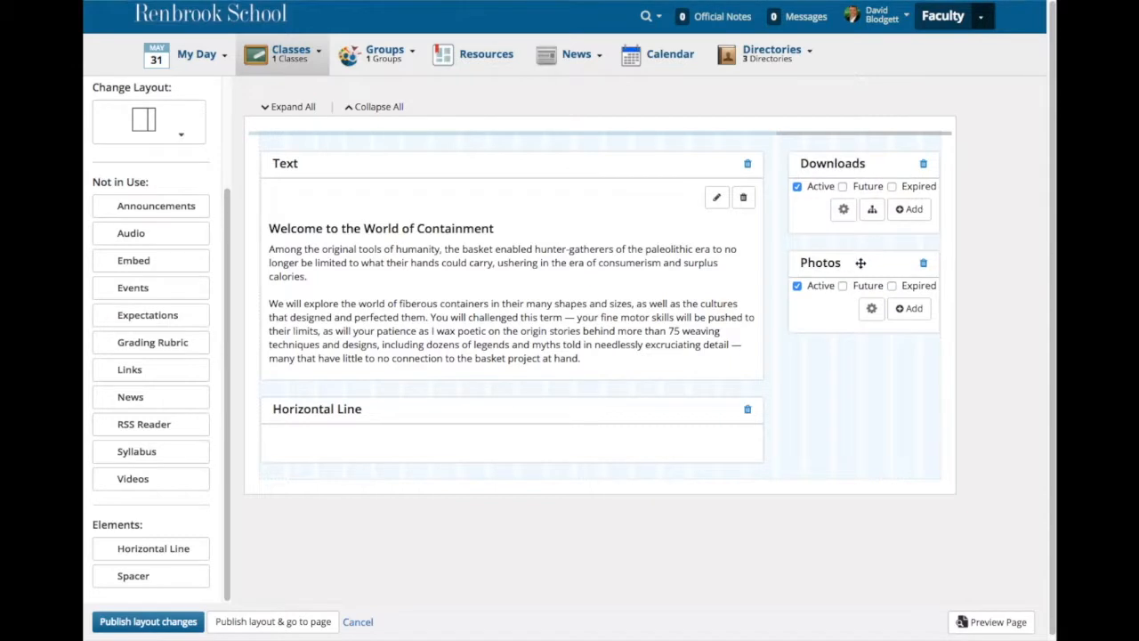
drag(860, 264, 854, 163)
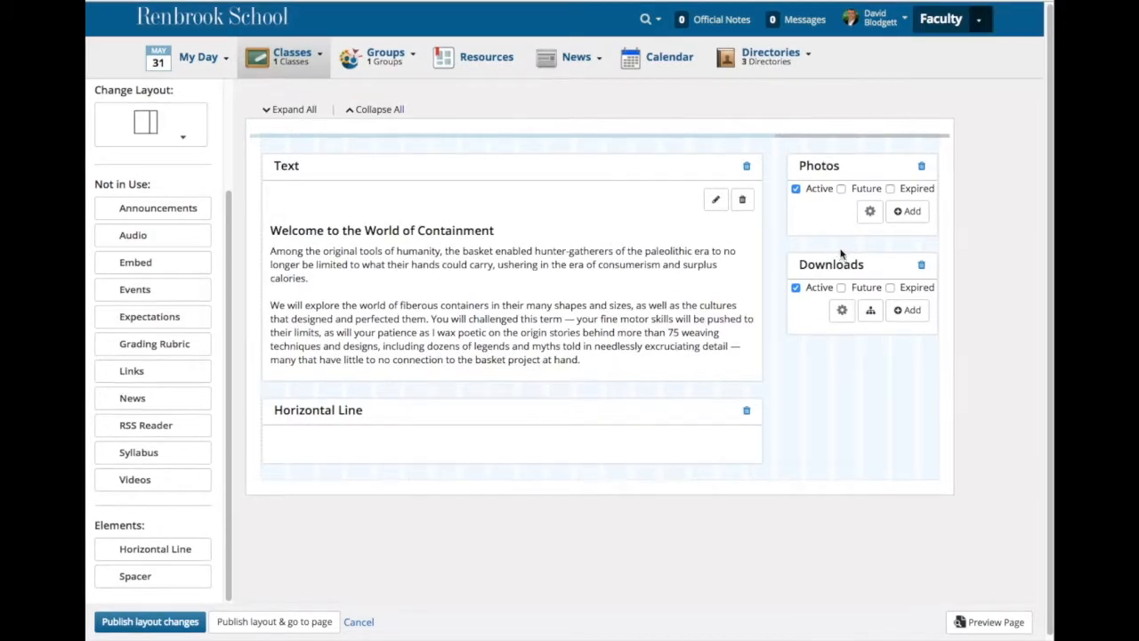
Start a new photo album in the Photos module and add the woven basket picture from the computer
click(913, 216)
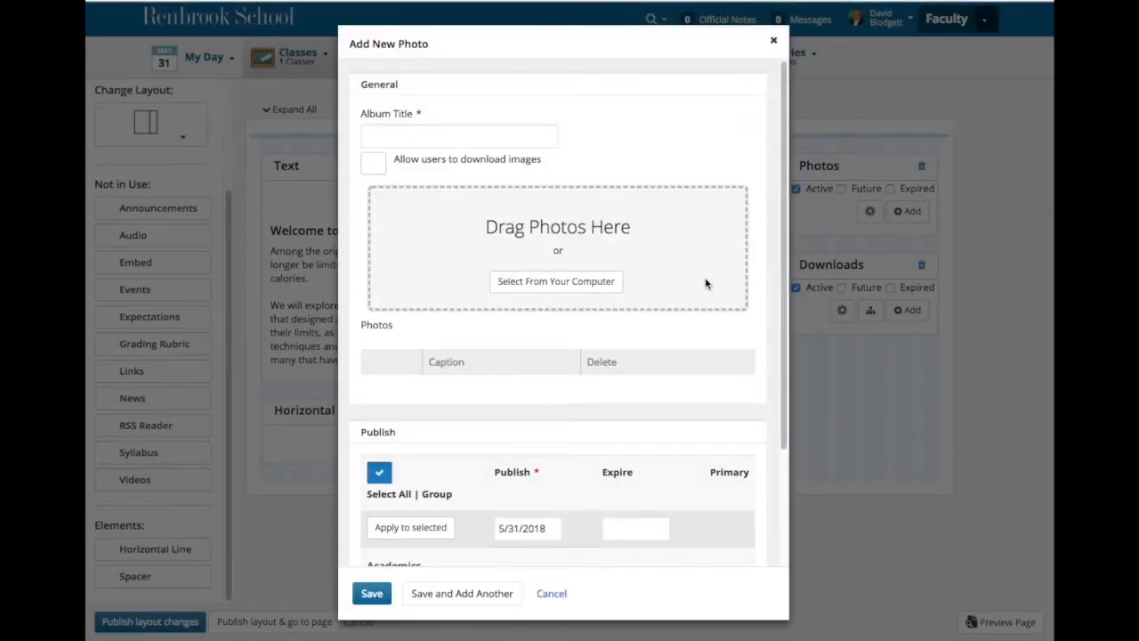
click(438, 135)
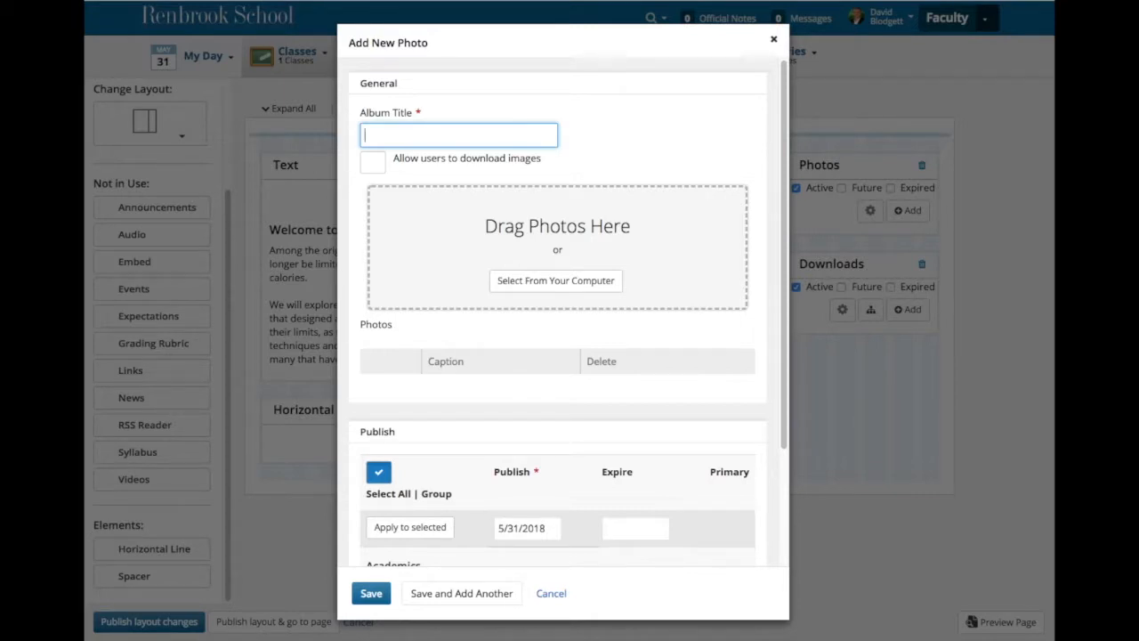
drag(979, 131, 565, 244)
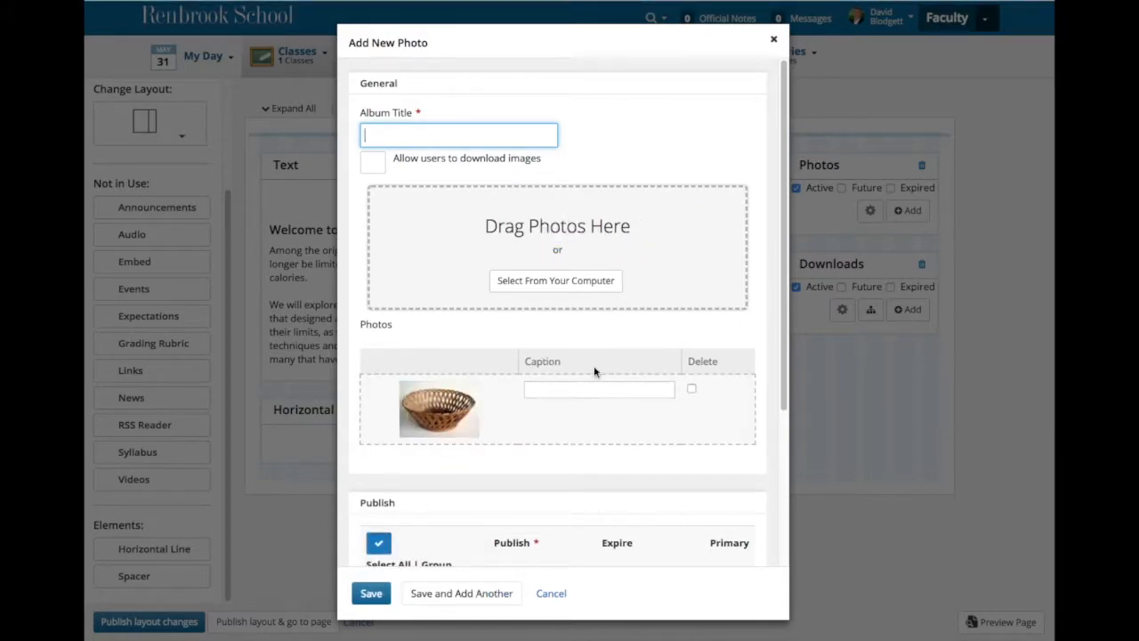
Review the new album's publish and expire settings and try to save it without an album title
scroll(612, 354, down, 1)
scroll(612, 355, down, 3)
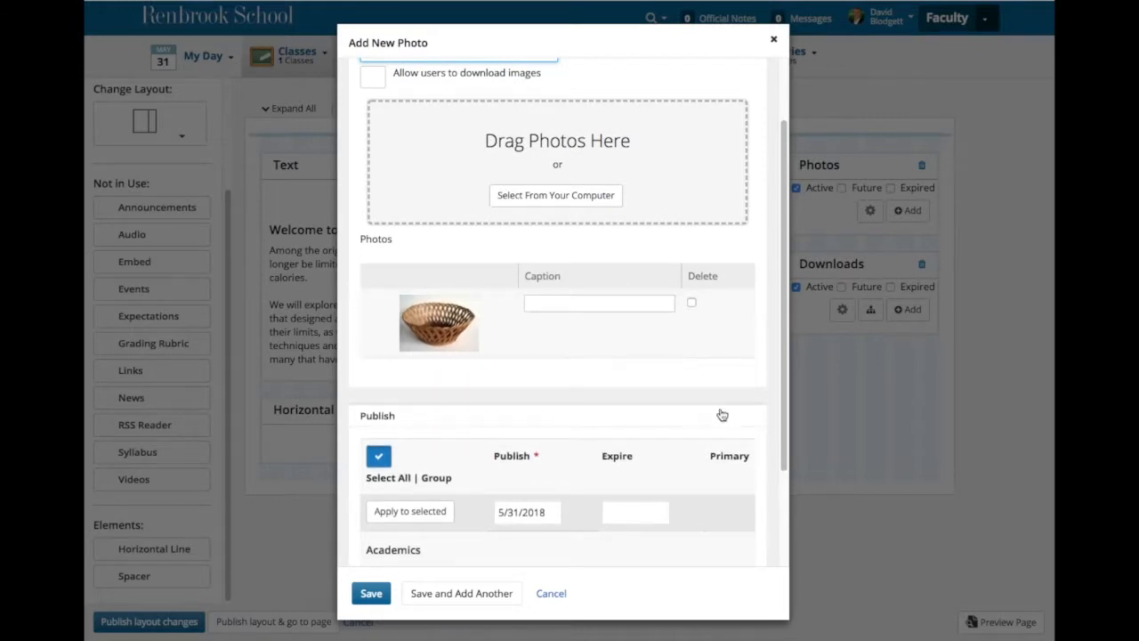
scroll(488, 485, down, 2)
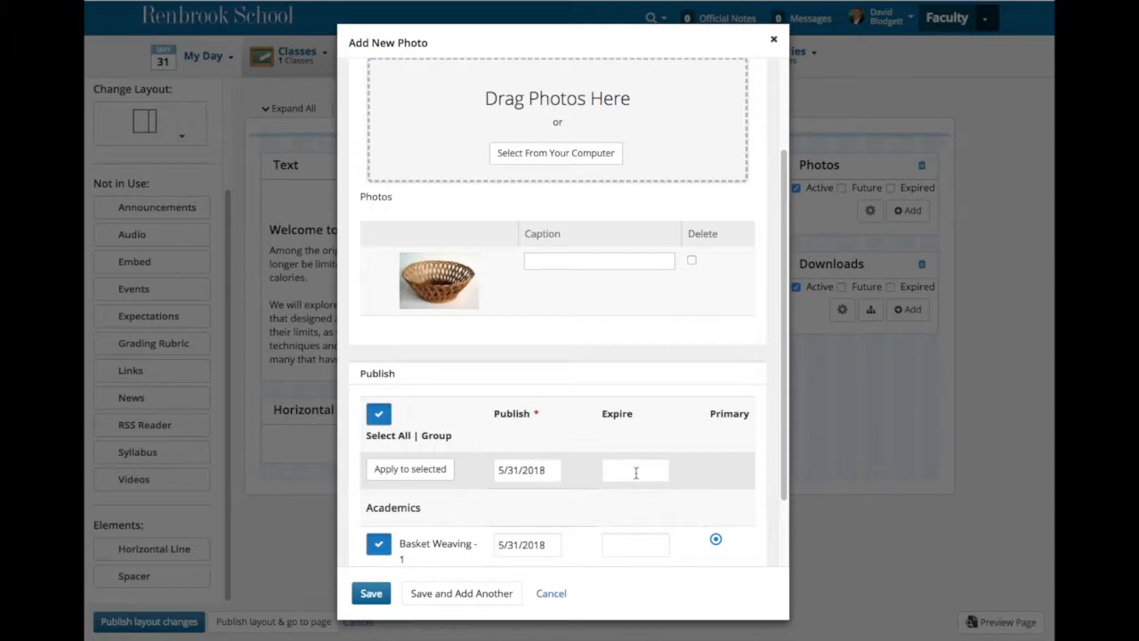
scroll(452, 490, down, 1)
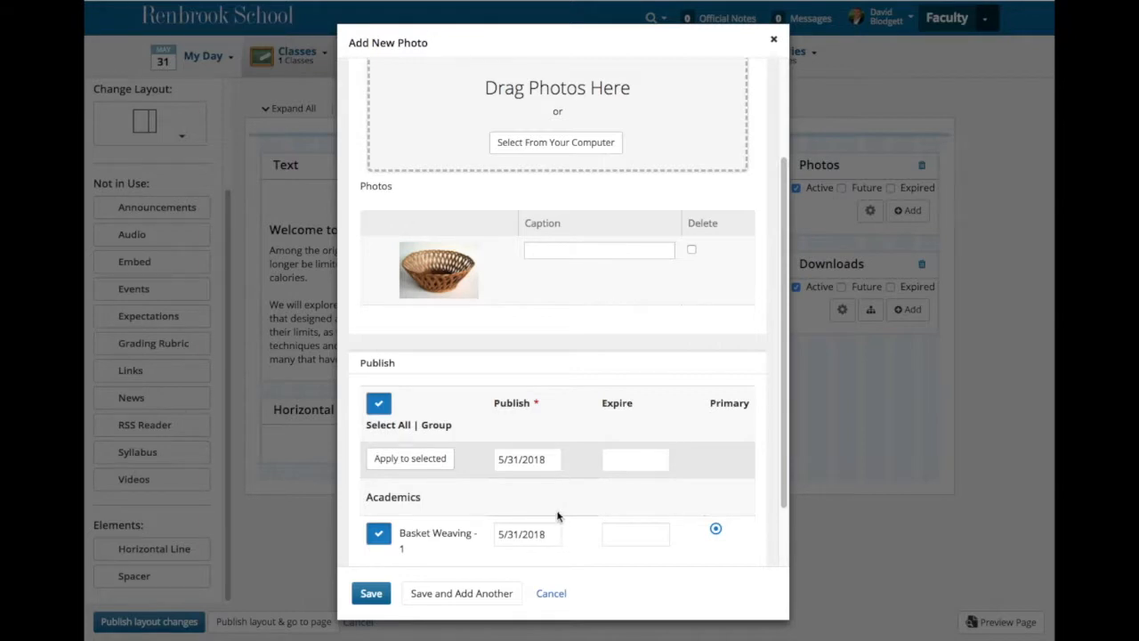
click(372, 594)
click(378, 594)
Save the photo album with the title "Basket projects" and preview the bulletin board page
scroll(662, 557, up, 1)
scroll(662, 556, up, 3)
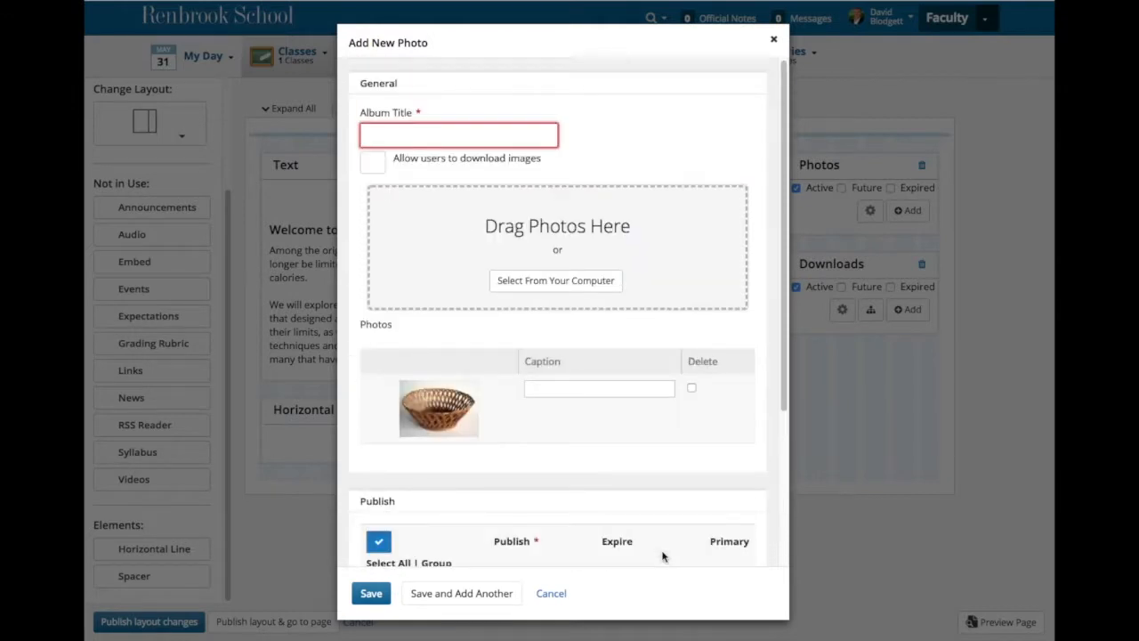
click(409, 134)
text(Basket projects)
click(370, 594)
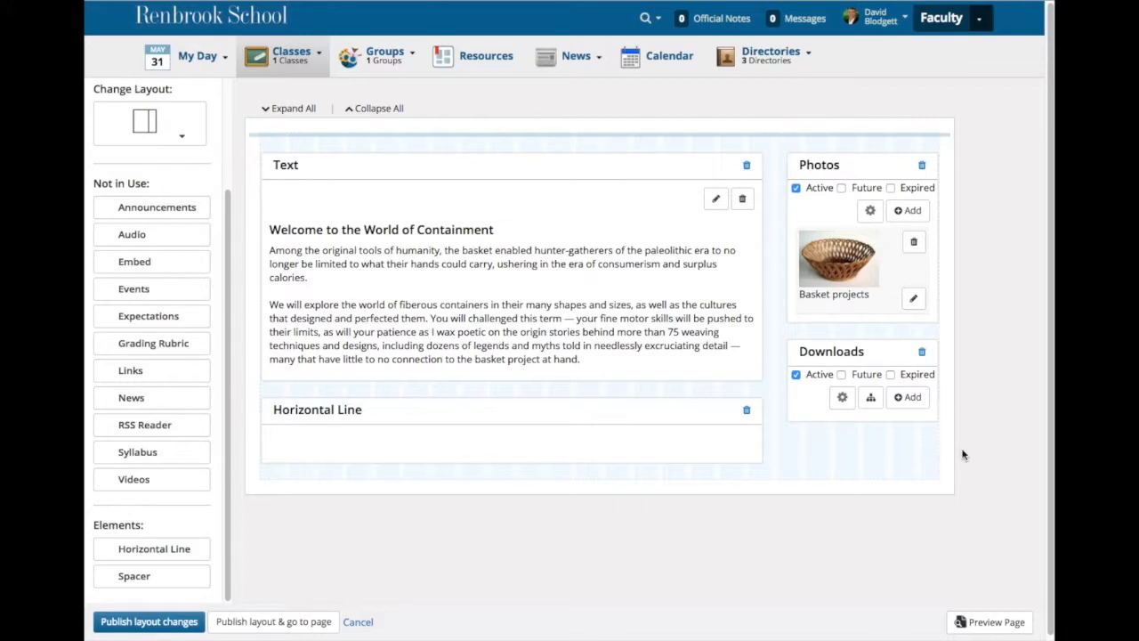
click(989, 625)
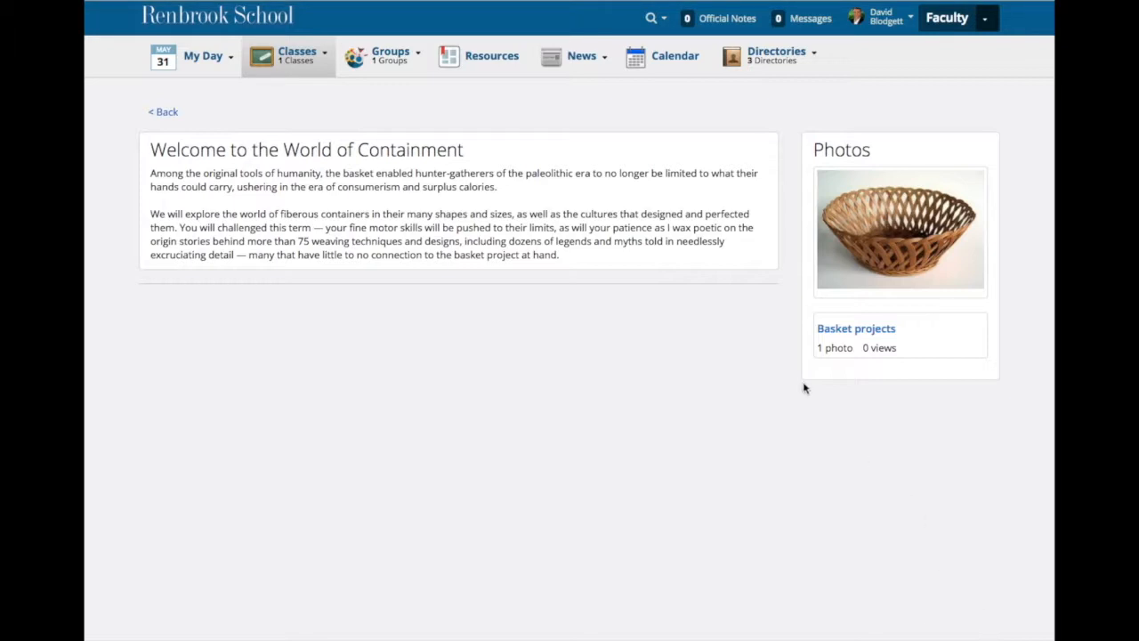
Close the page preview and publish the bulletin board's layout changes
click(167, 111)
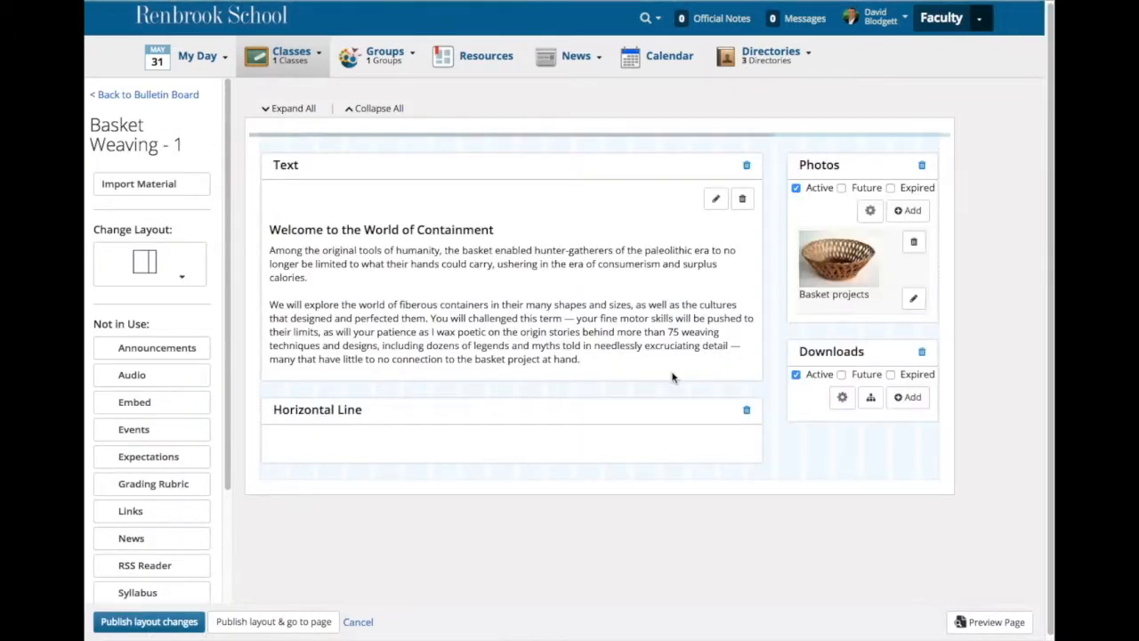
scroll(178, 427, down, 3)
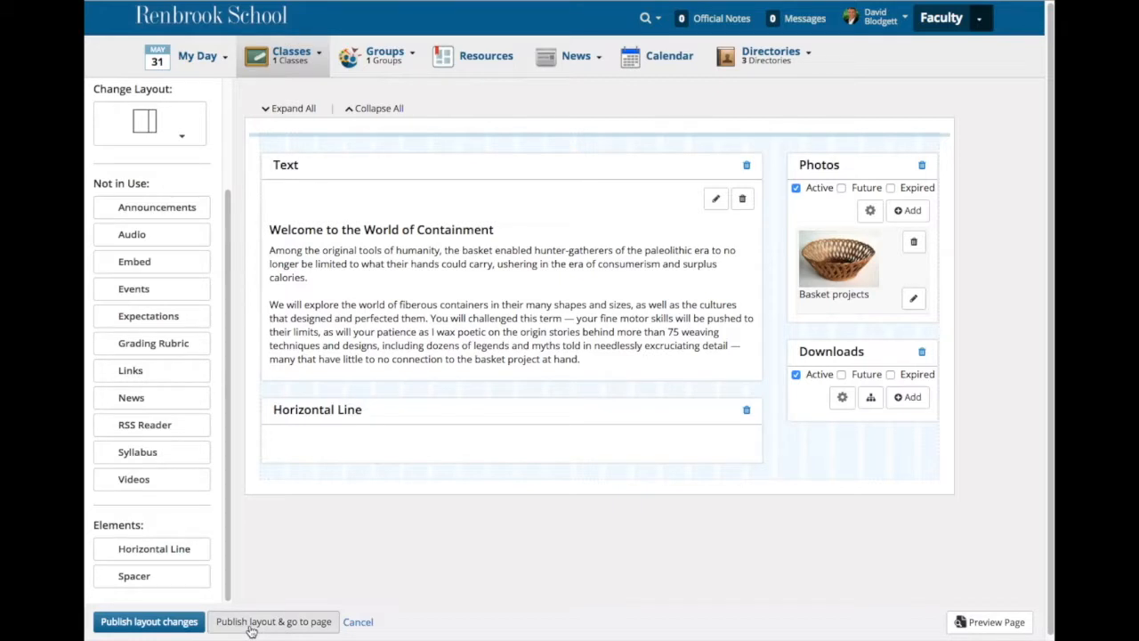
click(161, 622)
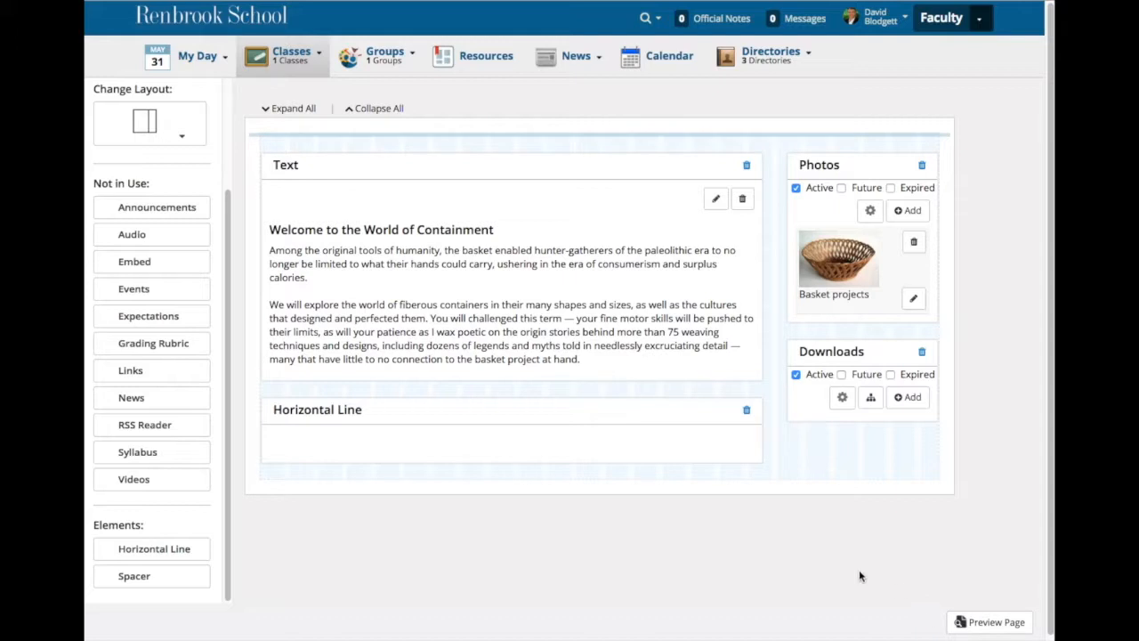
mouse_move(284, 61)
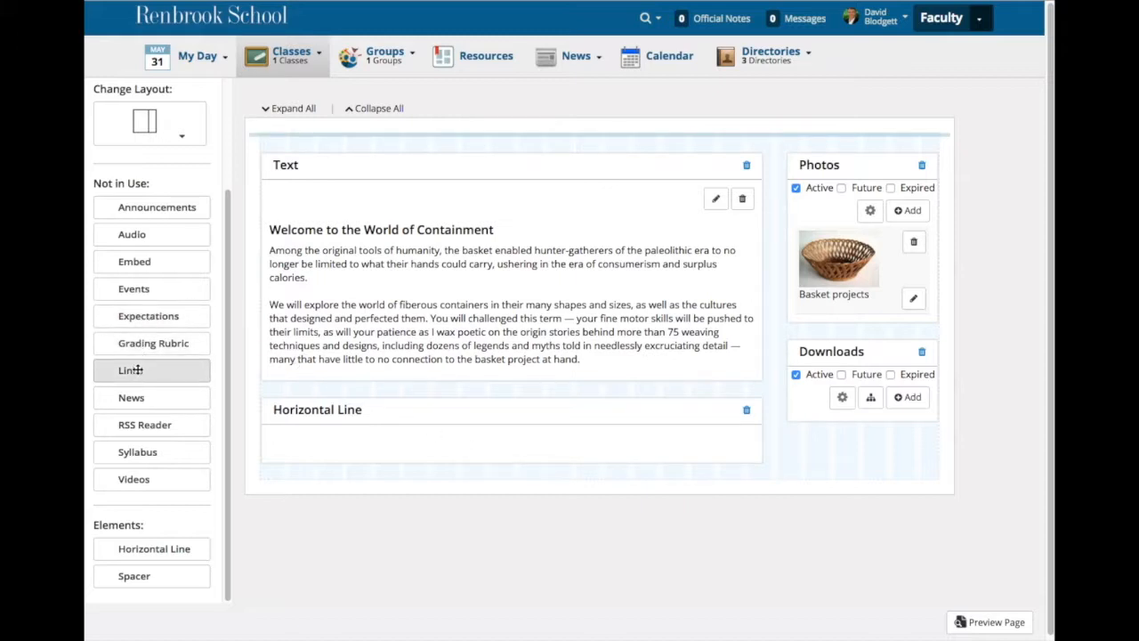
Add the unused Links module below Downloads and start a new link in it titled "Important Links"
drag(139, 372, 860, 455)
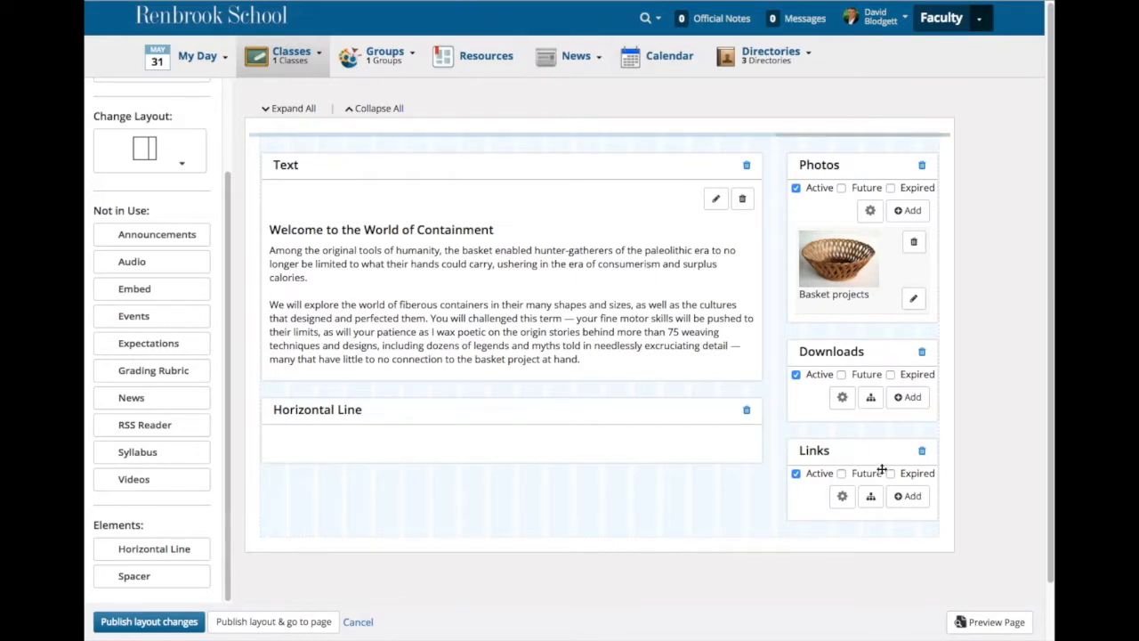
click(908, 496)
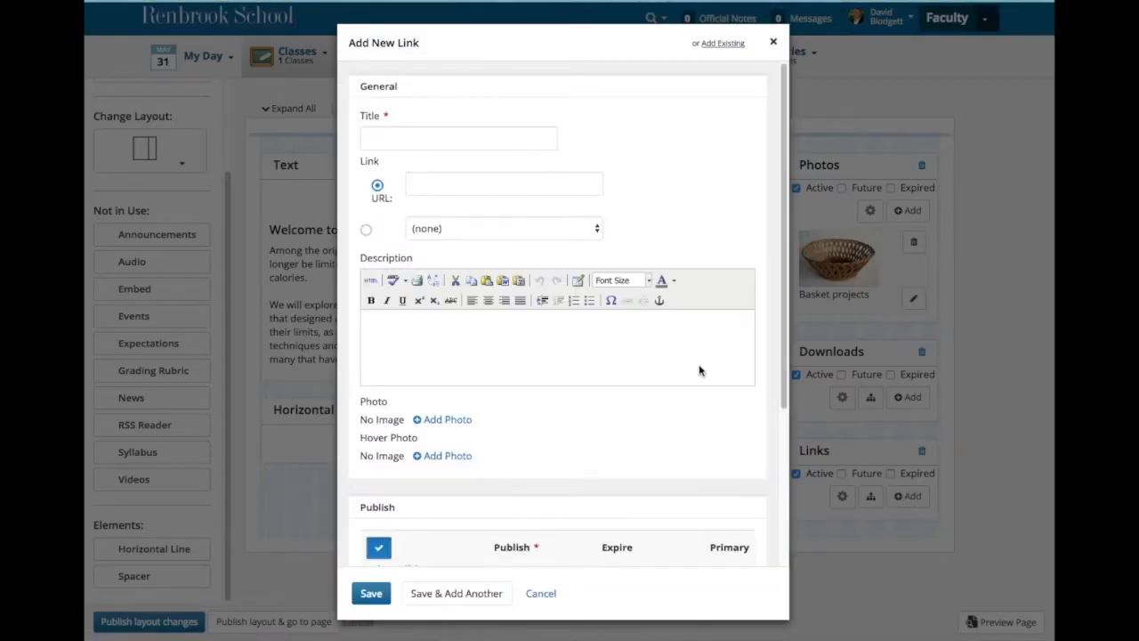
click(440, 134)
text(Important Links)
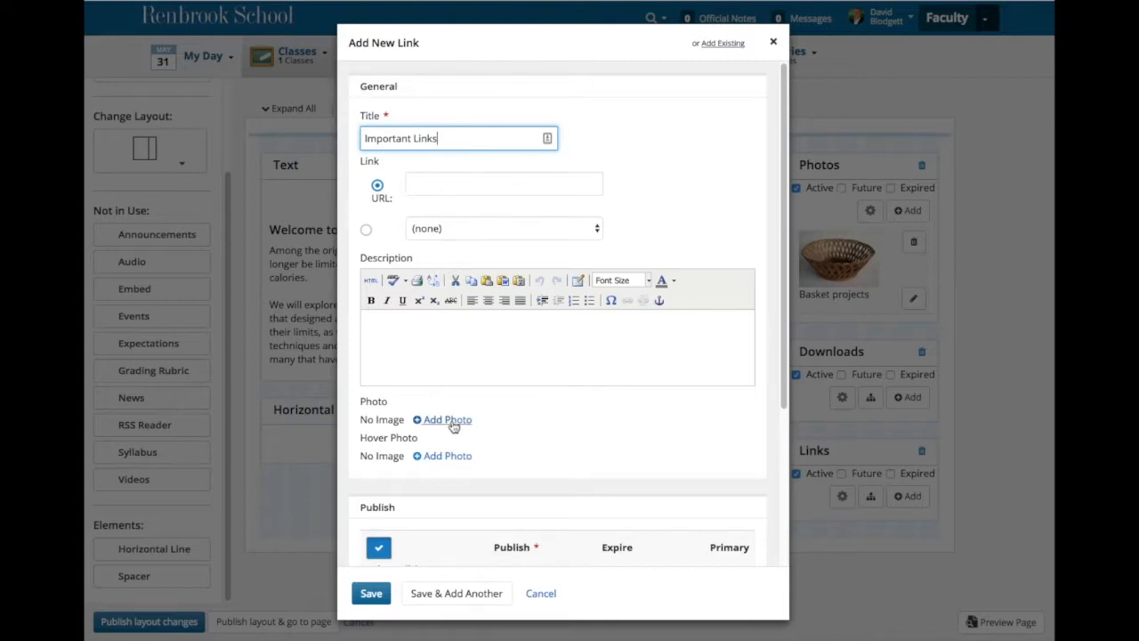
scroll(547, 433, down, 2)
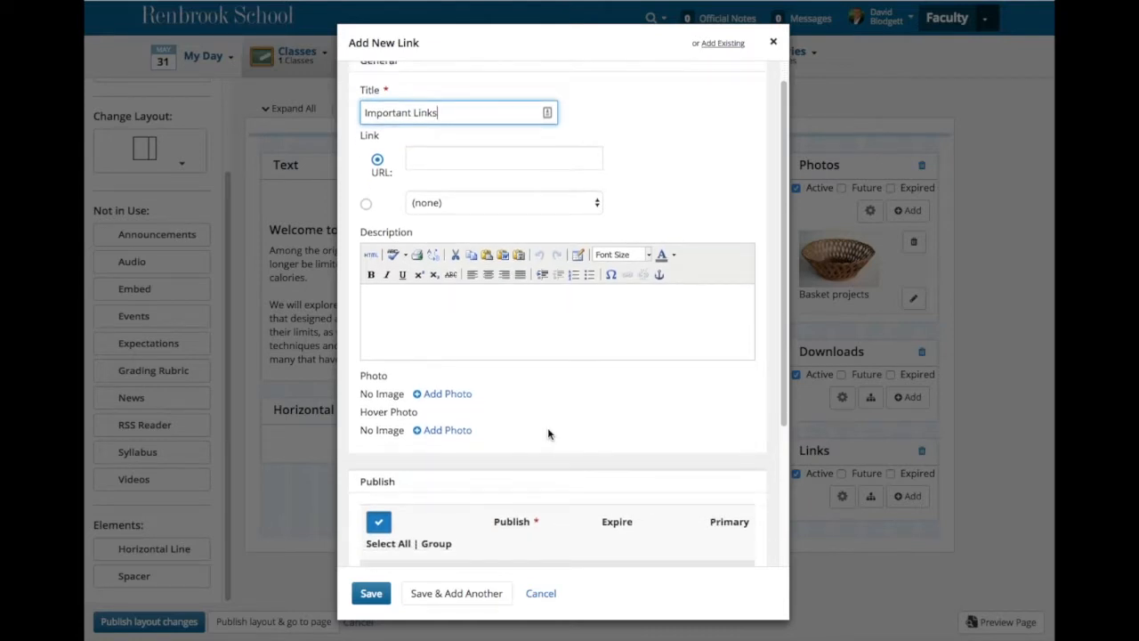
scroll(548, 434, up, 2)
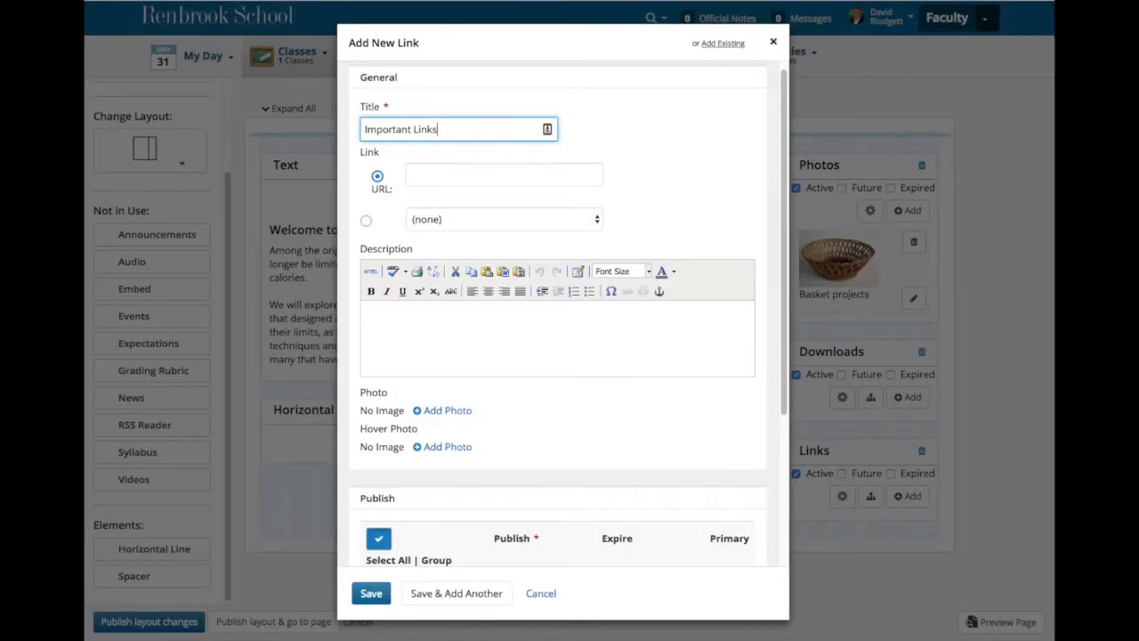
click(445, 177)
text(http://renbrooklibrary.weebly.com/)
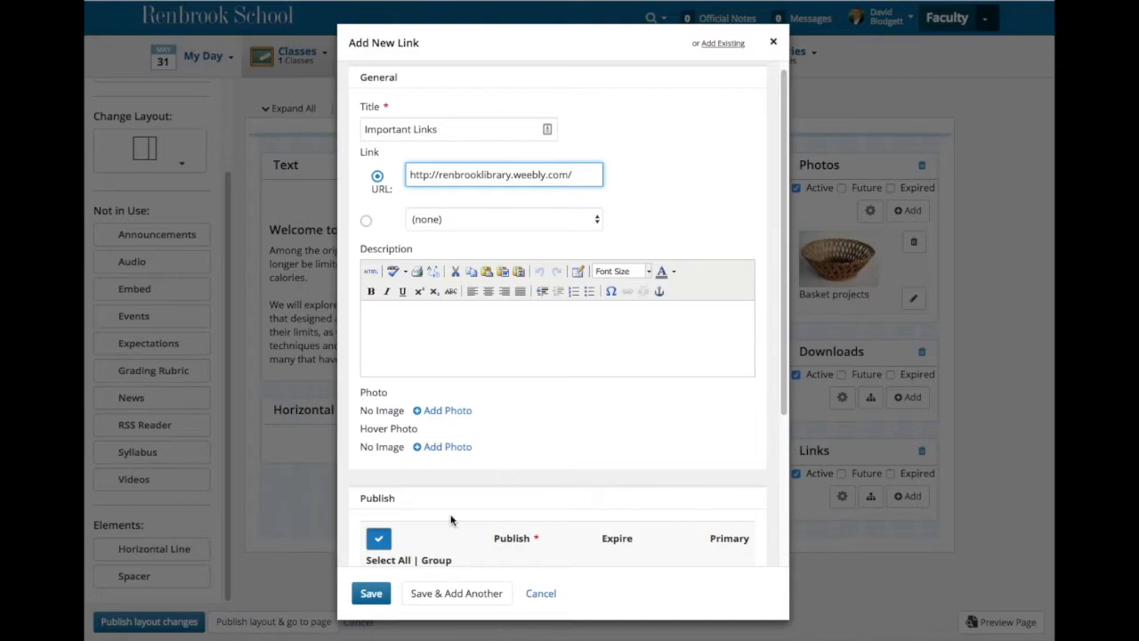
click(373, 593)
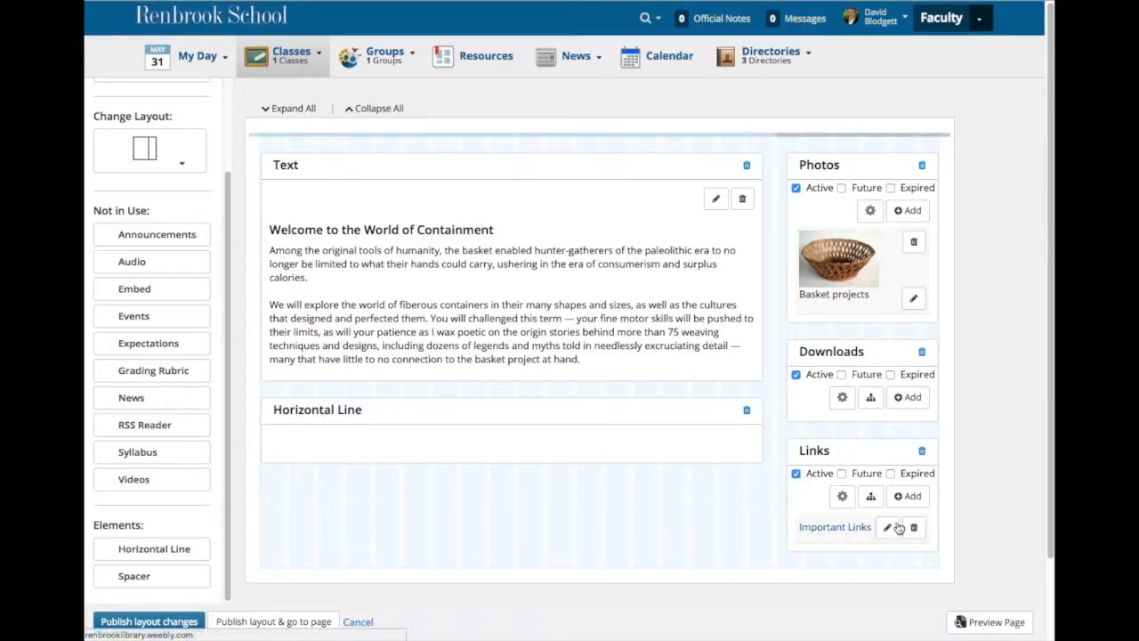
click(998, 623)
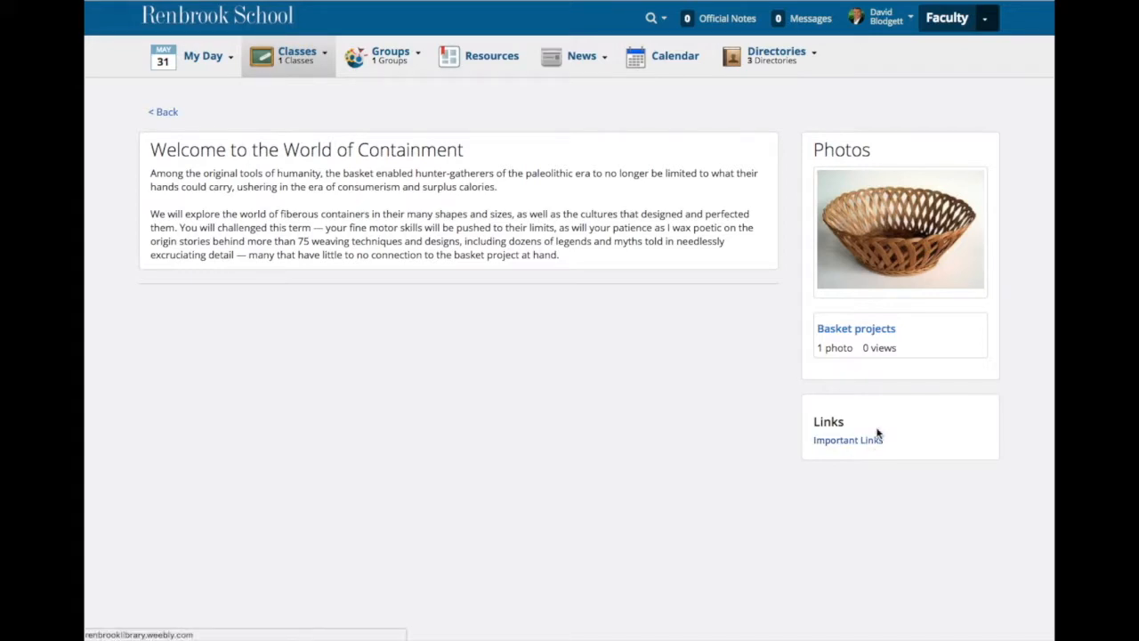
Return to the layout editor and retitle the library link in the Links module "Renbrook Library"
click(160, 113)
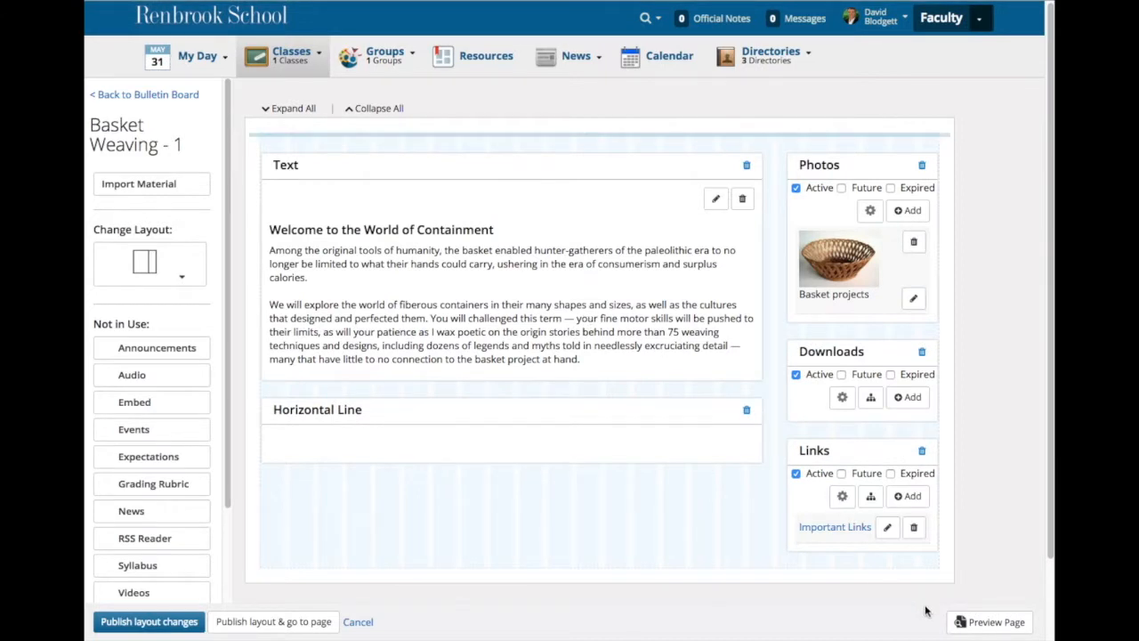
click(887, 527)
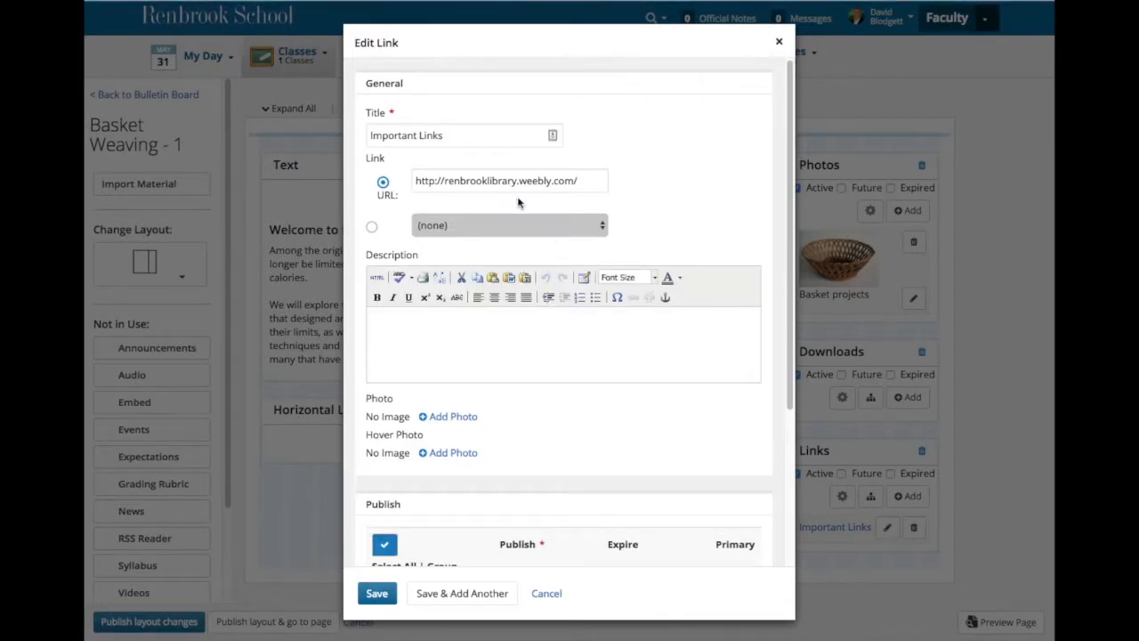
drag(439, 136, 441, 124)
text(Renbrook Library)
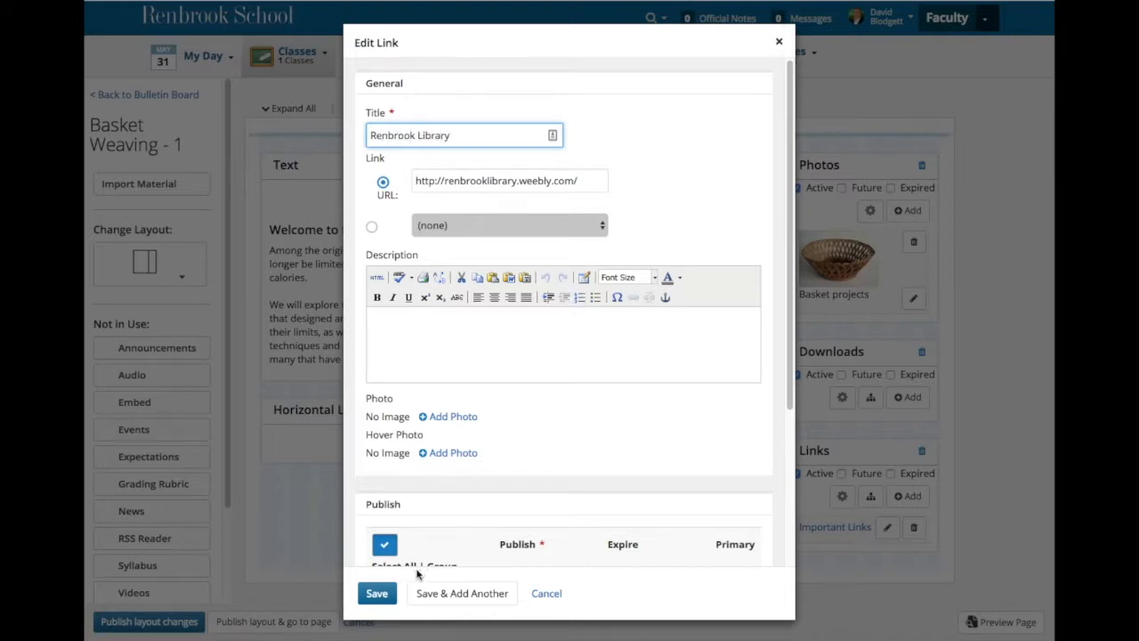
click(377, 593)
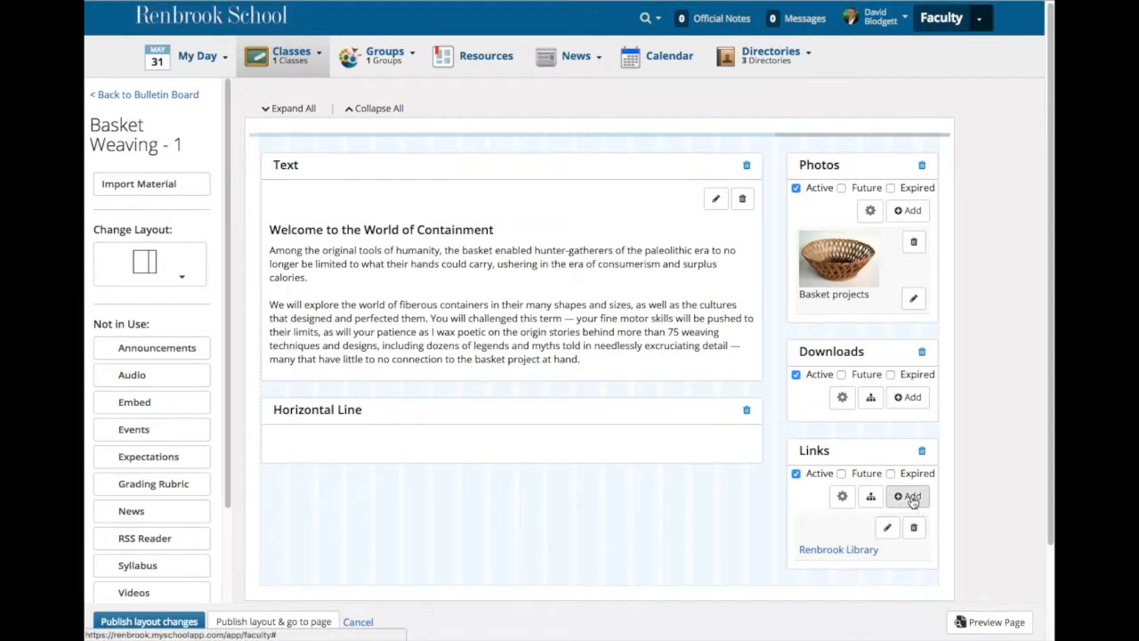
Set the Links module's header text to "Important Links" and preview the page
mouse_move(914, 504)
mouse_down()
mouse_move(935, 511)
mouse_move(922, 520)
mouse_up()
click(844, 496)
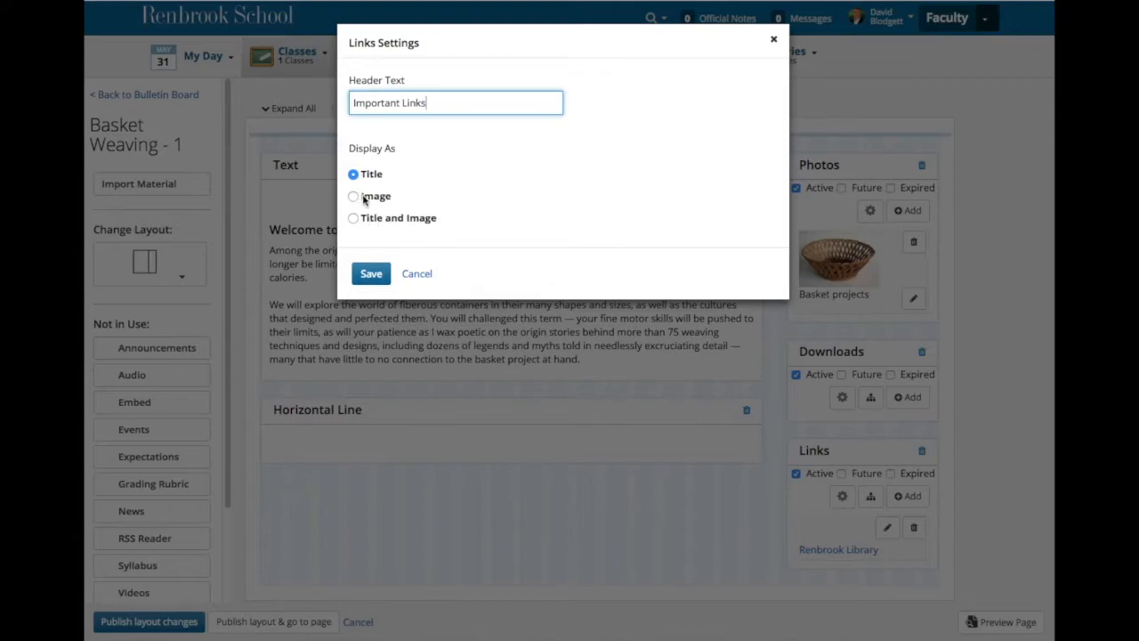
click(372, 273)
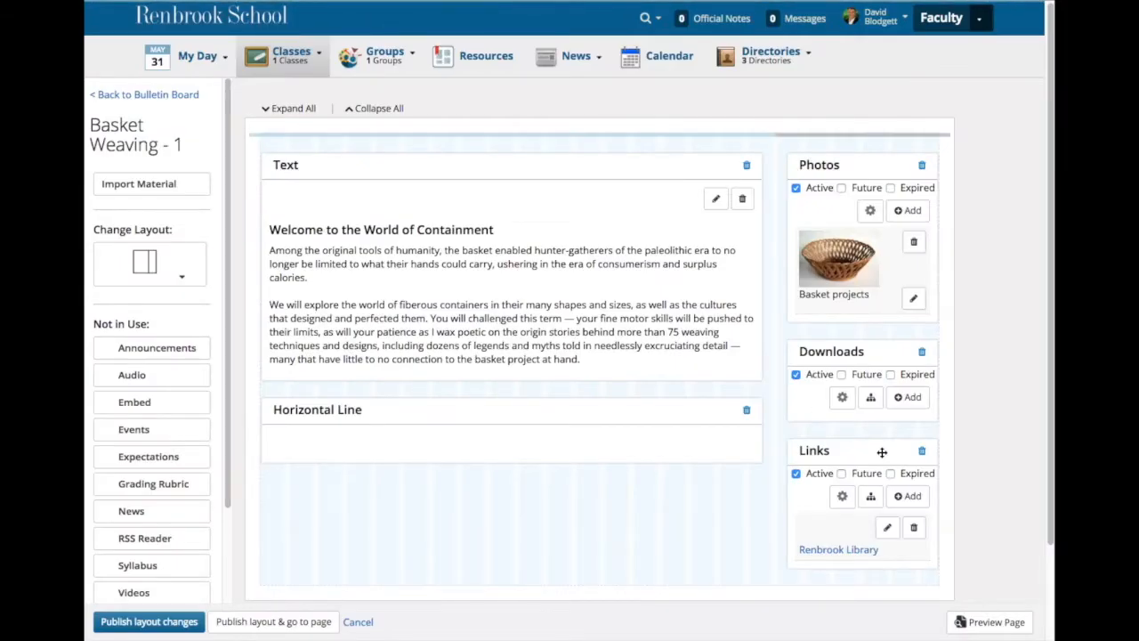
click(989, 623)
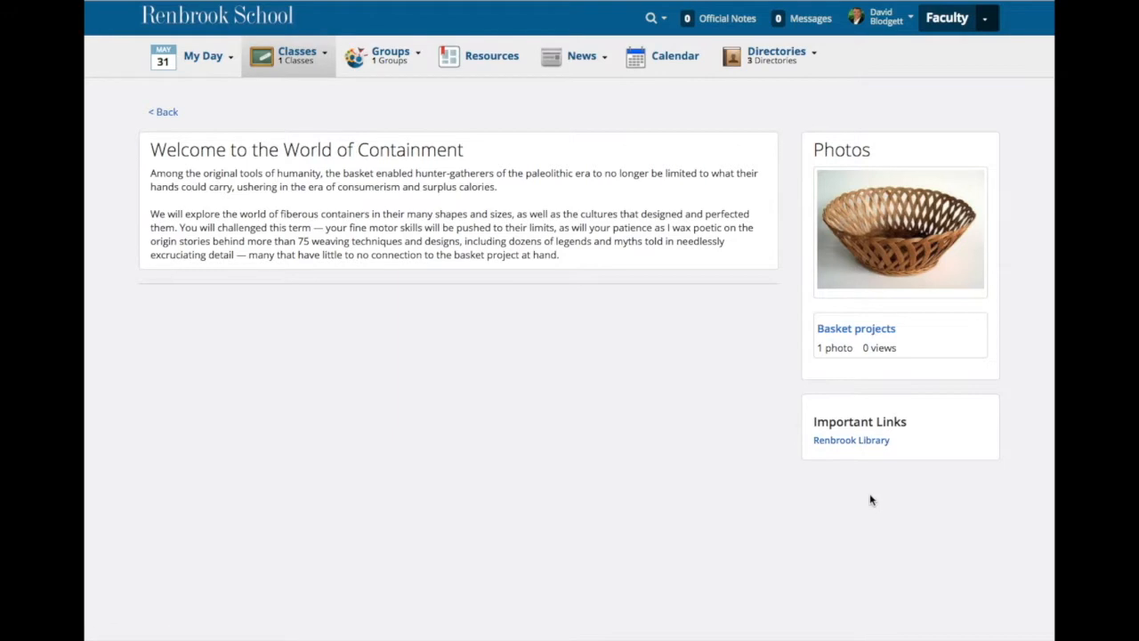
Add the unused Announcements module above the Text module and look at the new announcement form without saving anything
click(165, 113)
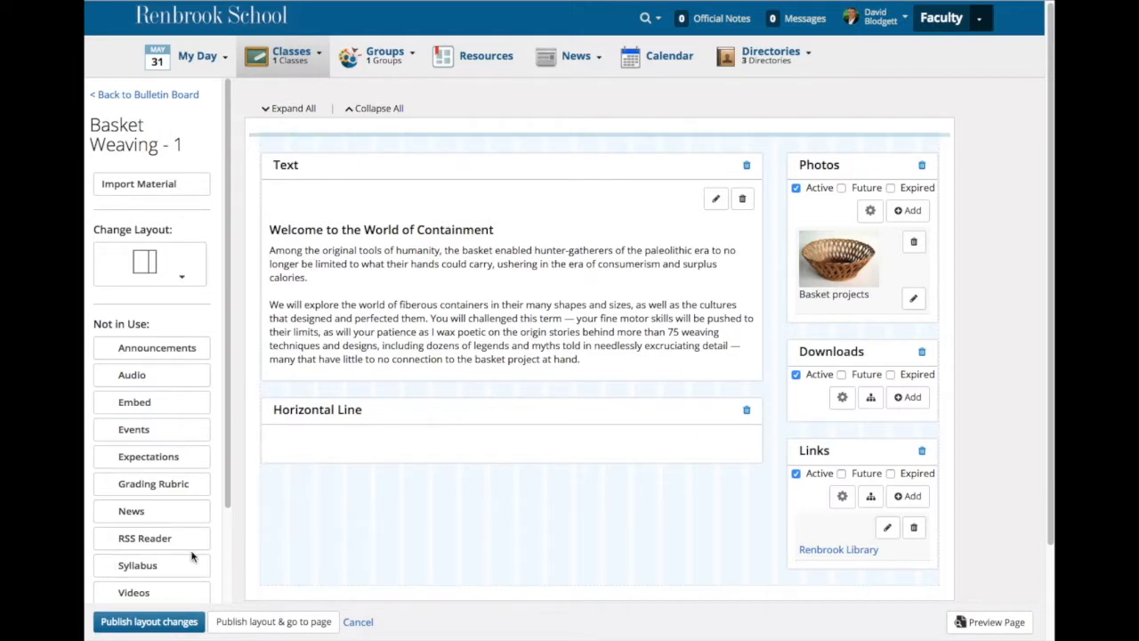
scroll(194, 525, down, 2)
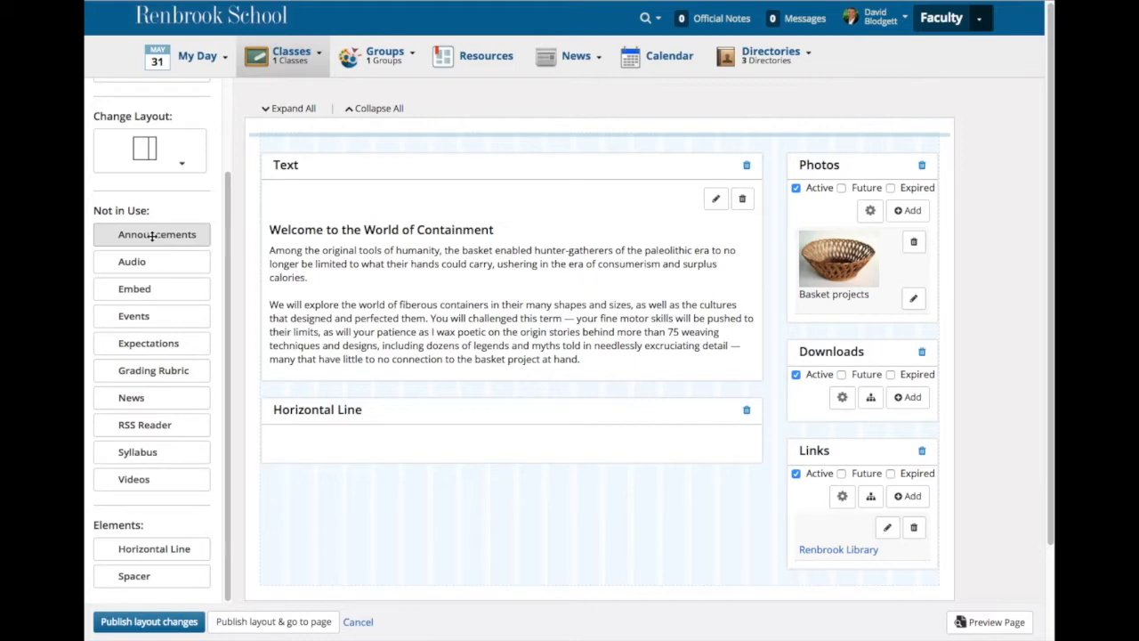
drag(152, 235, 412, 163)
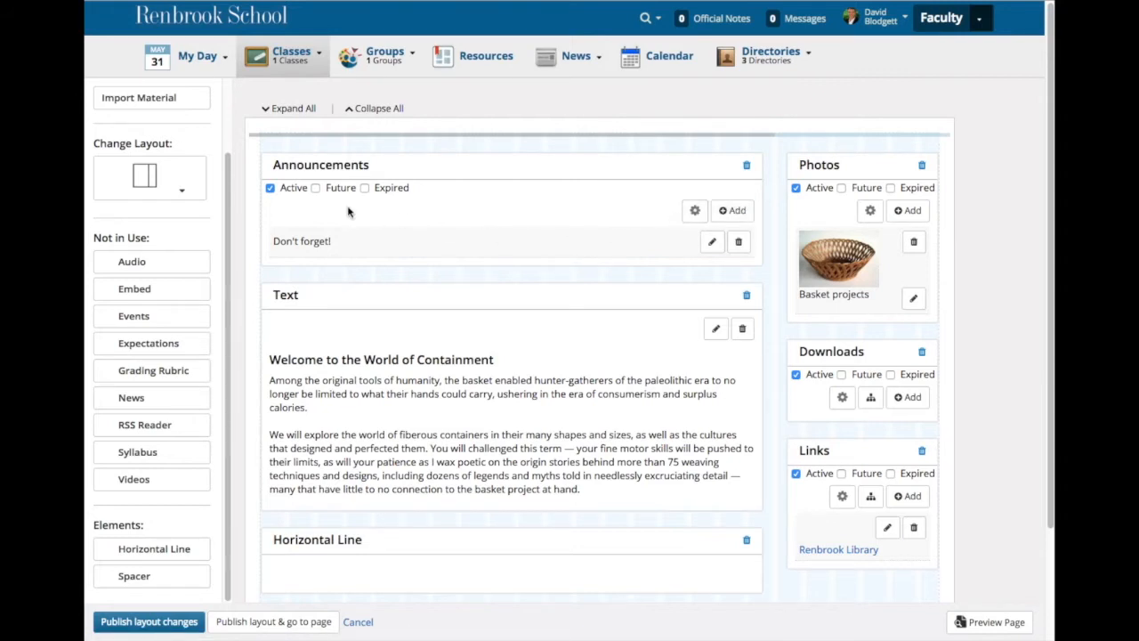
click(732, 210)
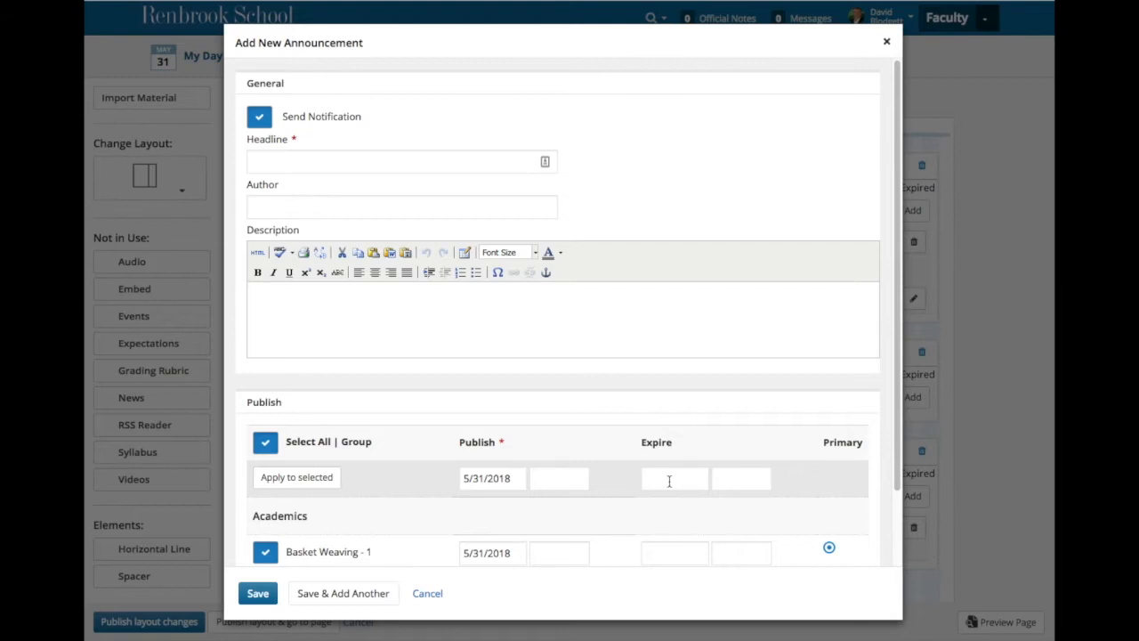
click(886, 42)
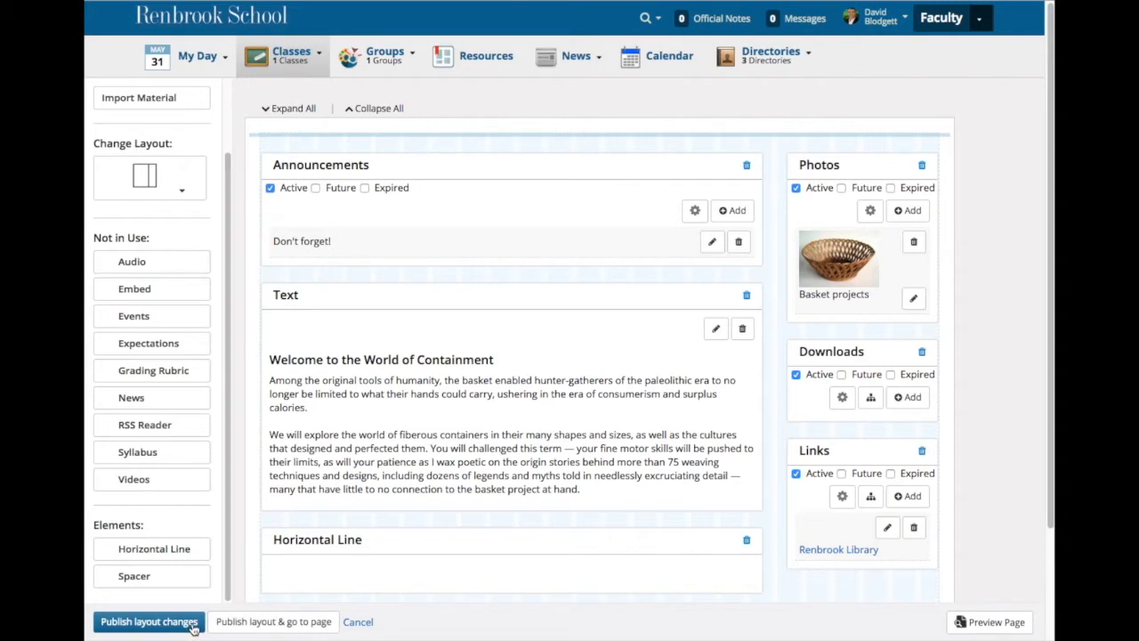
Publish the layout changes and return to the class bulletin board
click(192, 623)
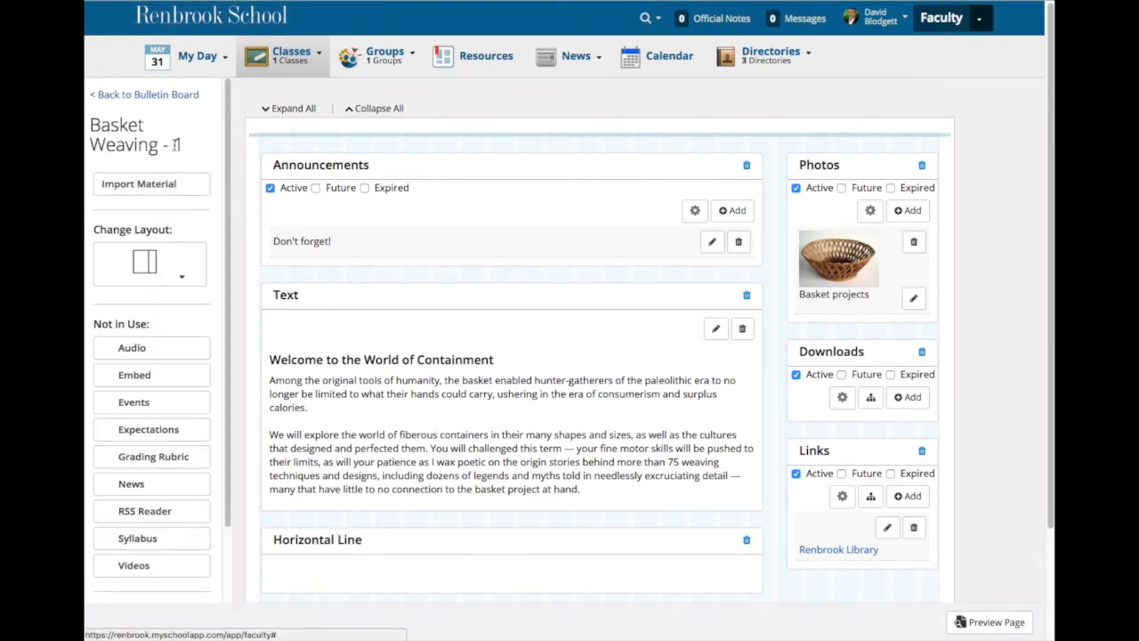
click(162, 96)
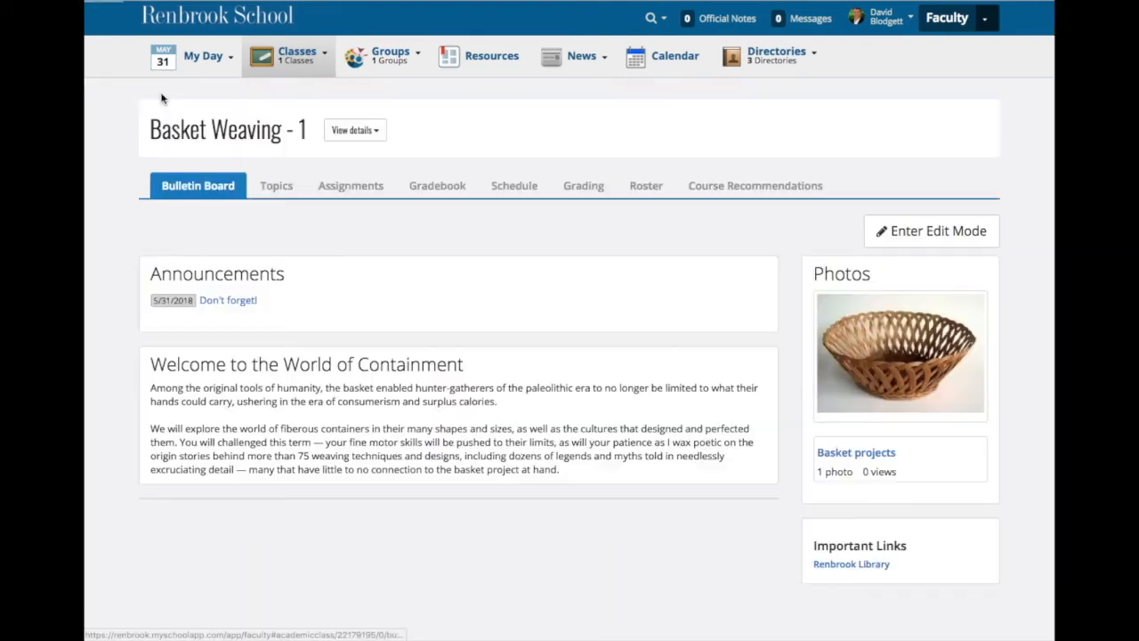